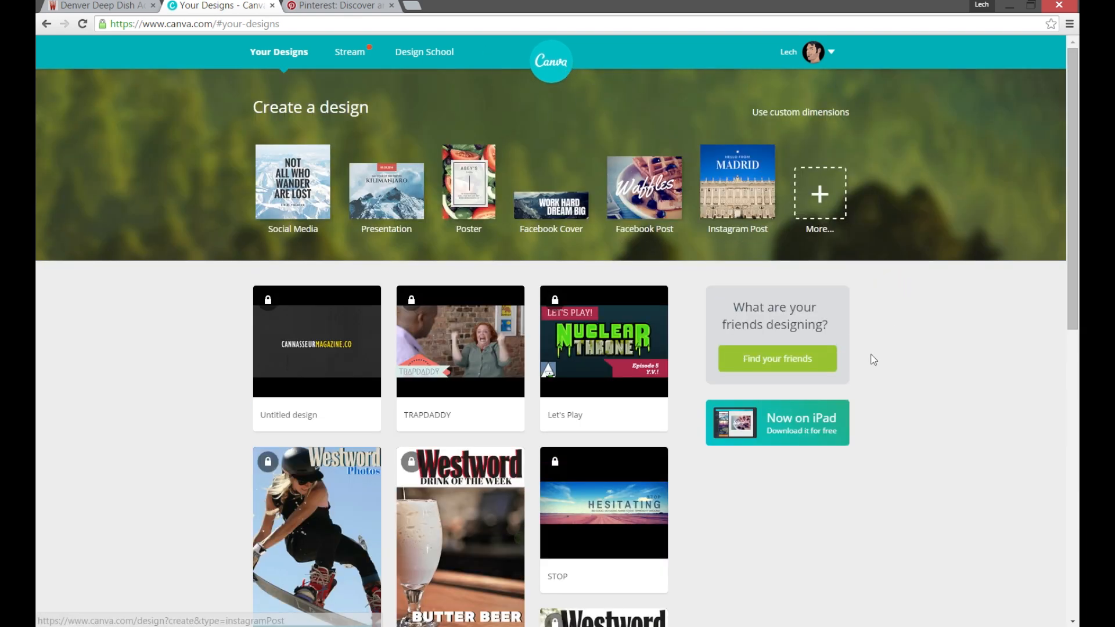
# Create a new blank design using the Pinterest Graphic format from the full list of design types.
pyautogui.scroll(-3, 871, 355)
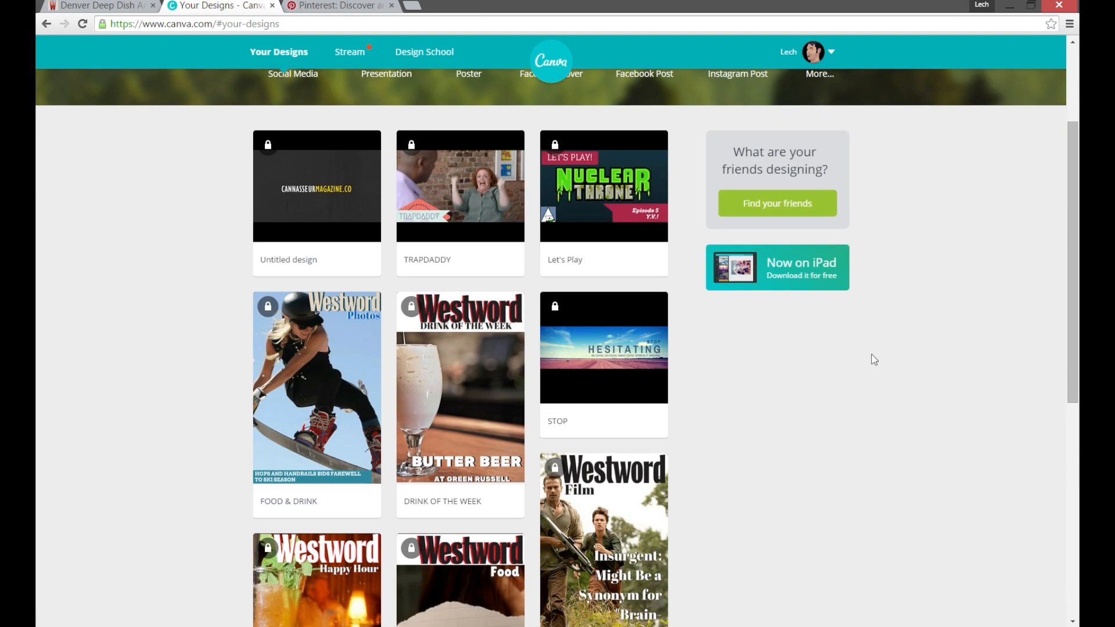
pyautogui.scroll(-4, 874, 360)
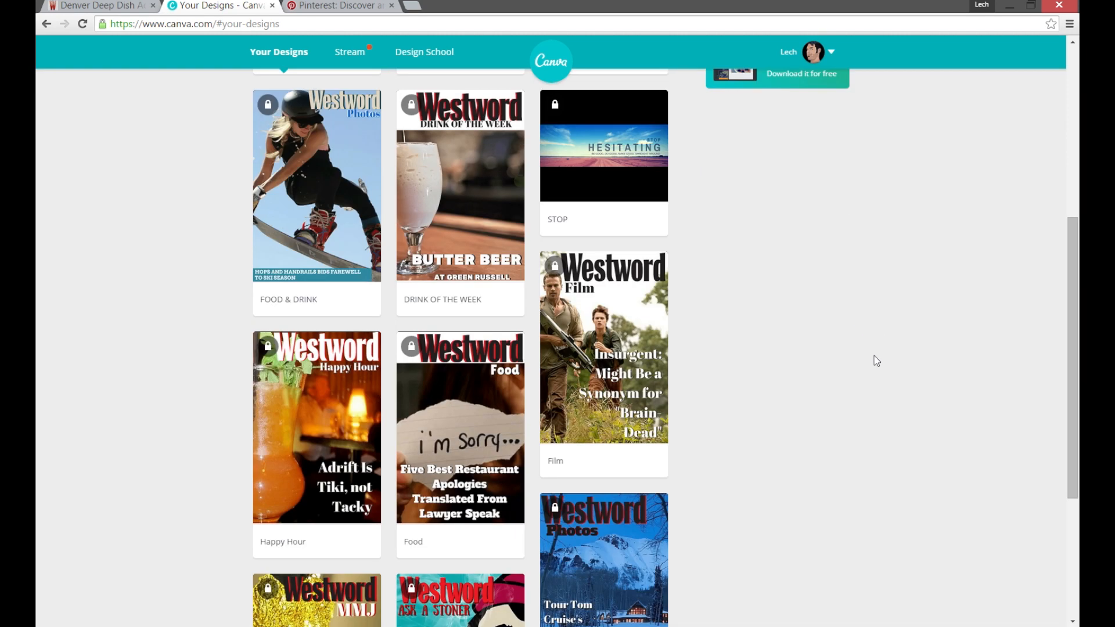
pyautogui.scroll(7, 874, 357)
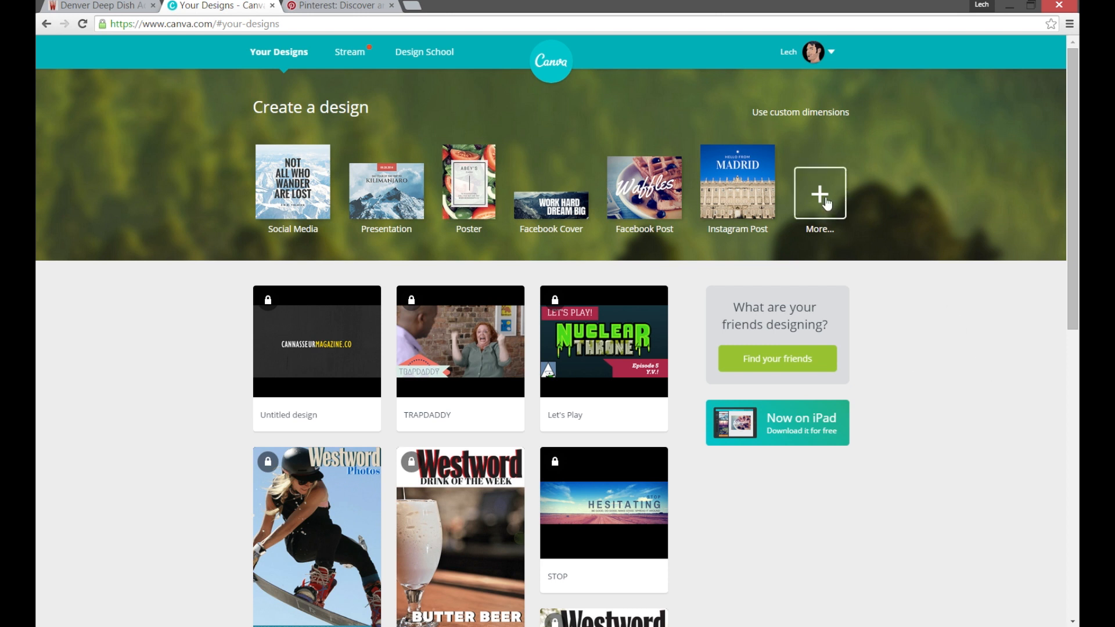
pyautogui.click(788, 112)
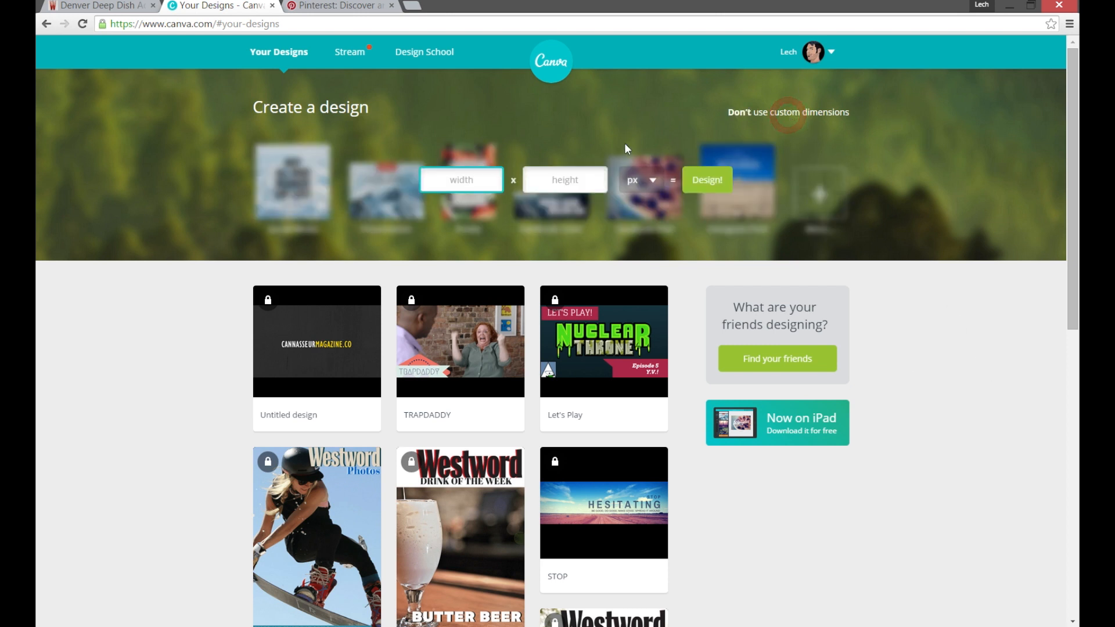
pyautogui.click(968, 139)
pyautogui.click(800, 193)
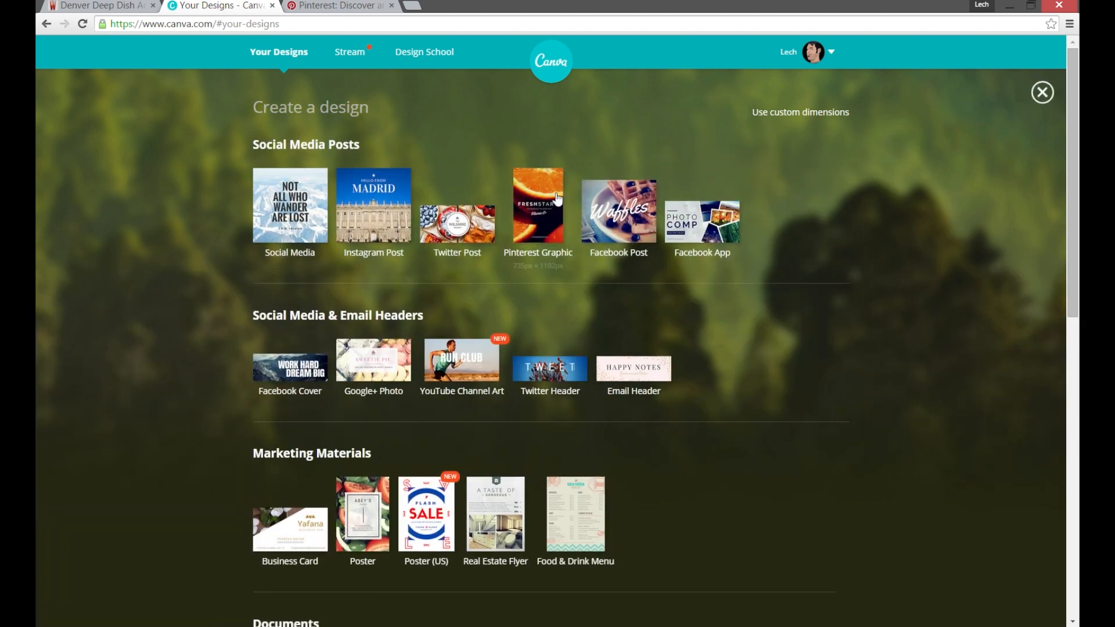
pyautogui.click(548, 193)
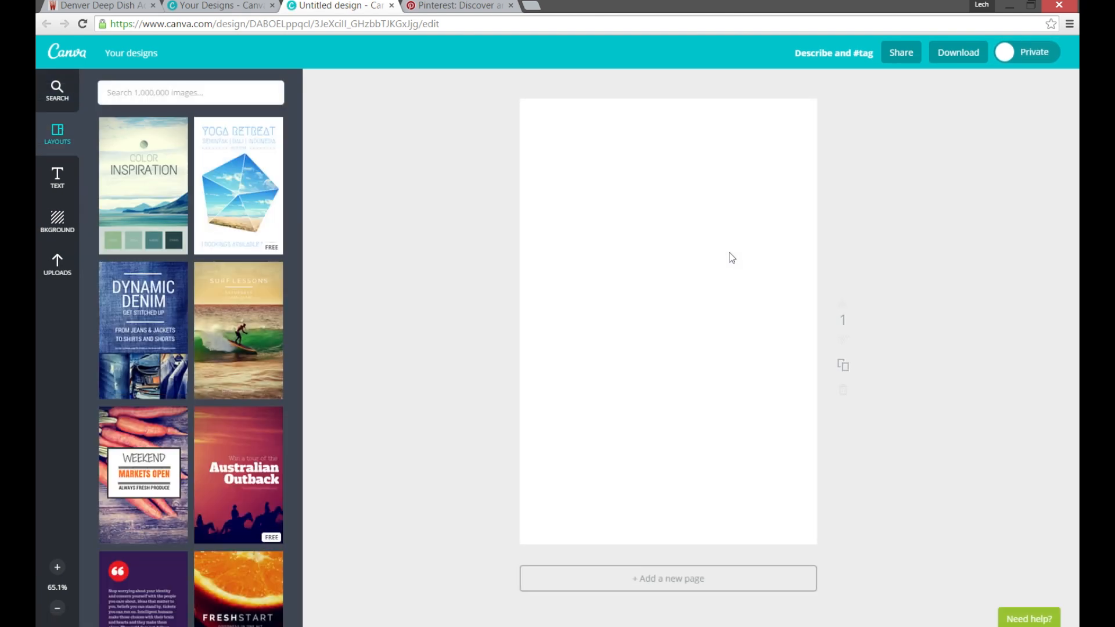
# Look through the previously uploaded images down to the Westword logos.
pyautogui.click(58, 219)
pyautogui.click(57, 262)
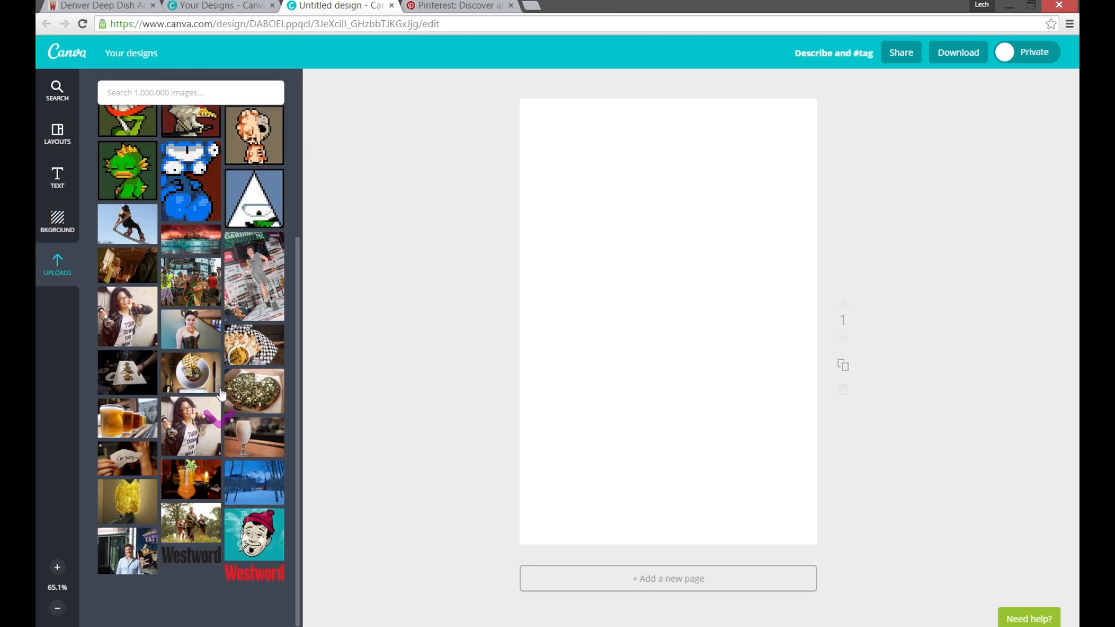
pyautogui.scroll(-4, 221, 400)
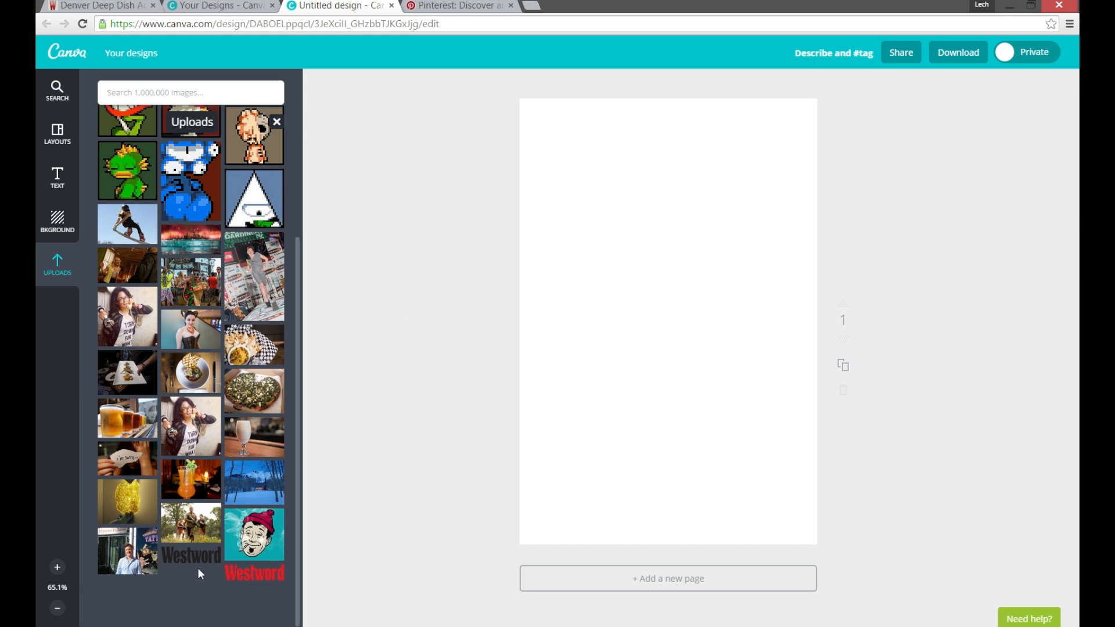
# View the full-size photo from the Westword breakfast pizza article in its own page and close that page.
pyautogui.click(119, 6)
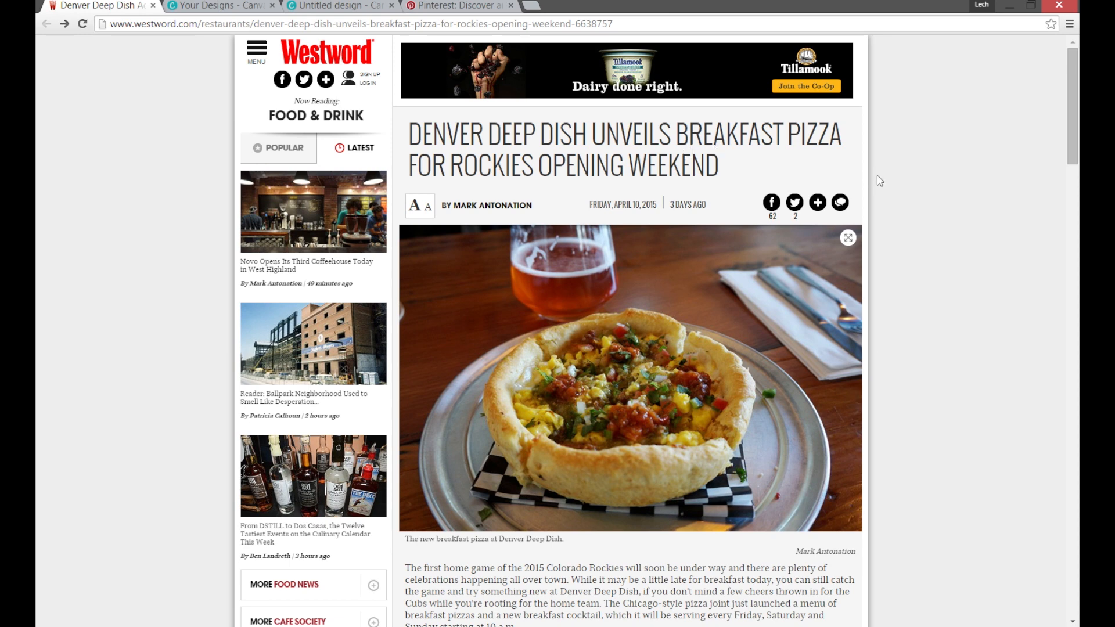
pyautogui.click(845, 239)
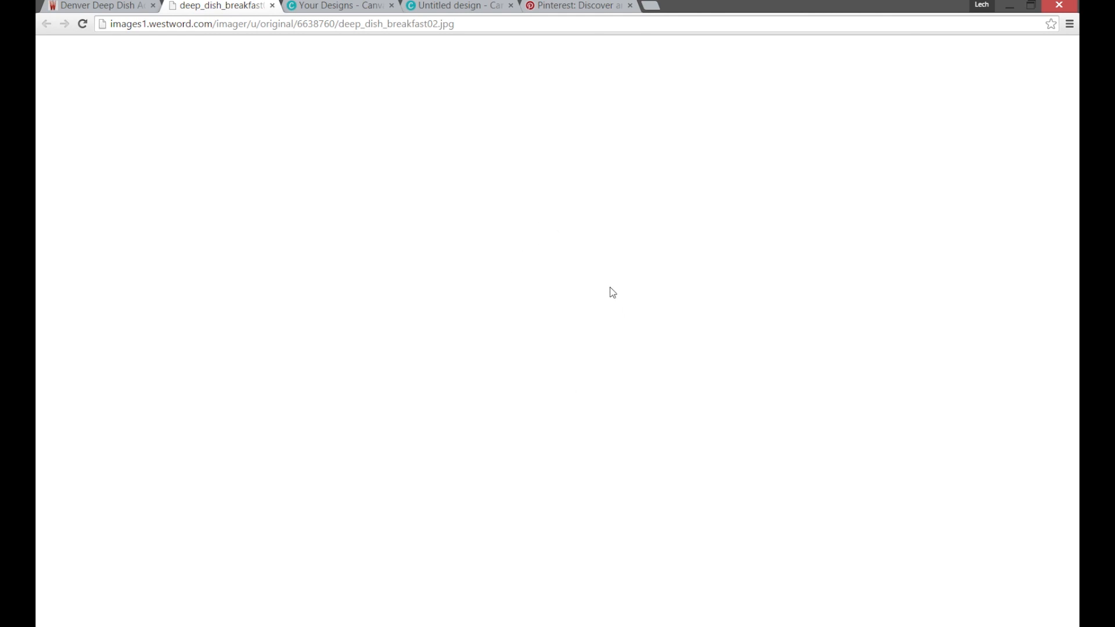
pyautogui.middleClick(215, 5)
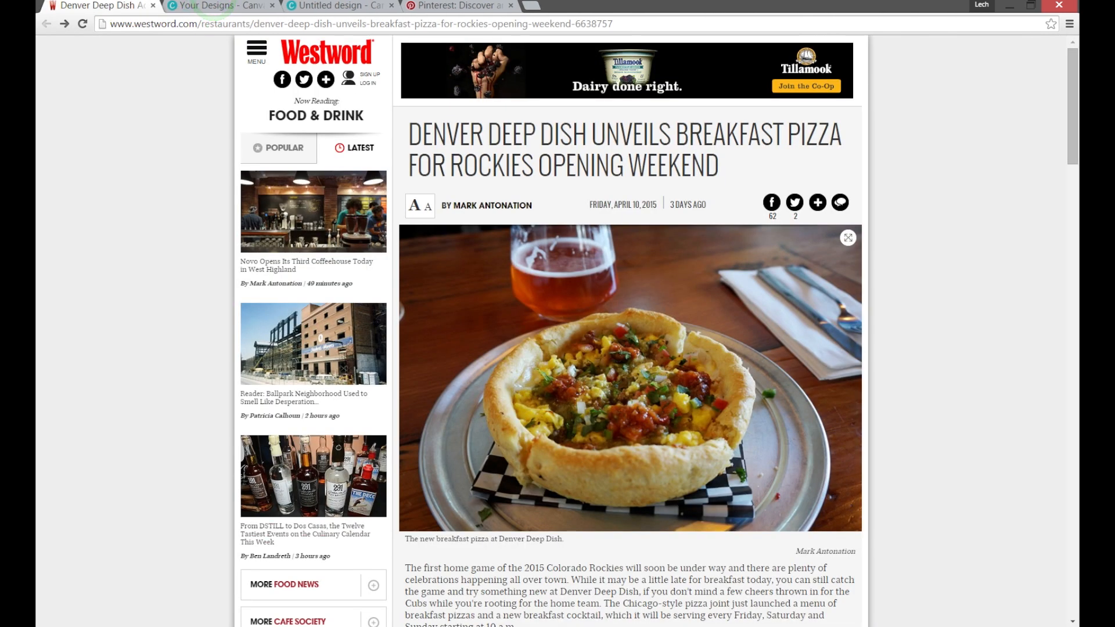
# Upload deep_dish_breakfast02.jpg from the local Canva project folder into the untitled design's image uploads.
pyautogui.click(95, 626)
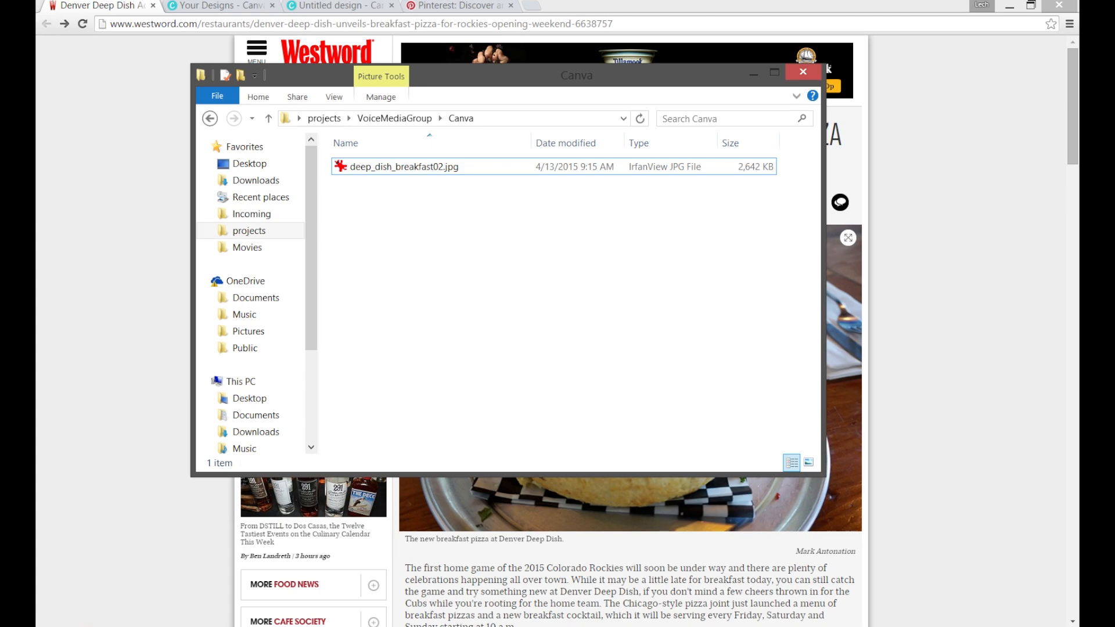
pyautogui.click(371, 522)
pyautogui.click(223, 5)
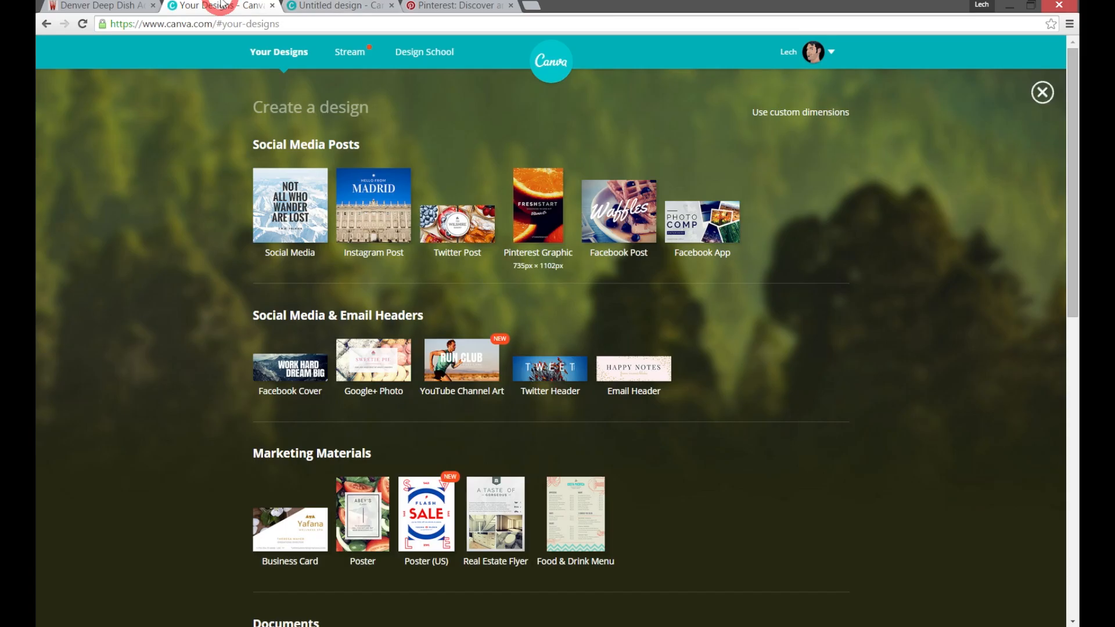
pyautogui.click(315, 5)
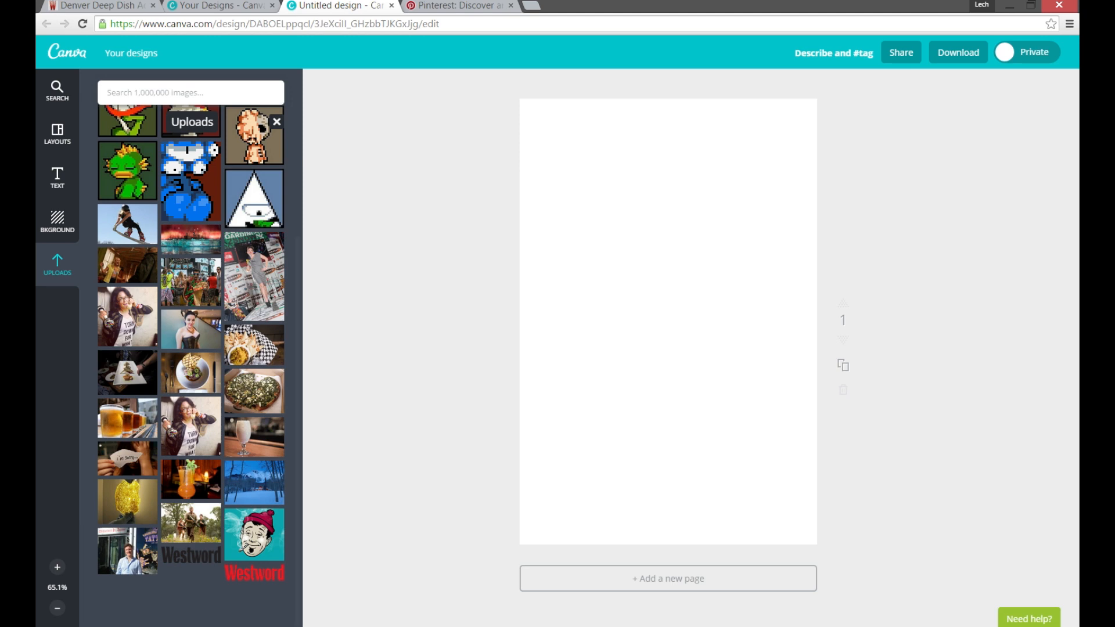
pyautogui.hotkey('alt', 'Tab')
pyautogui.moveTo(400, 167); pyautogui.dragTo(148, 299)
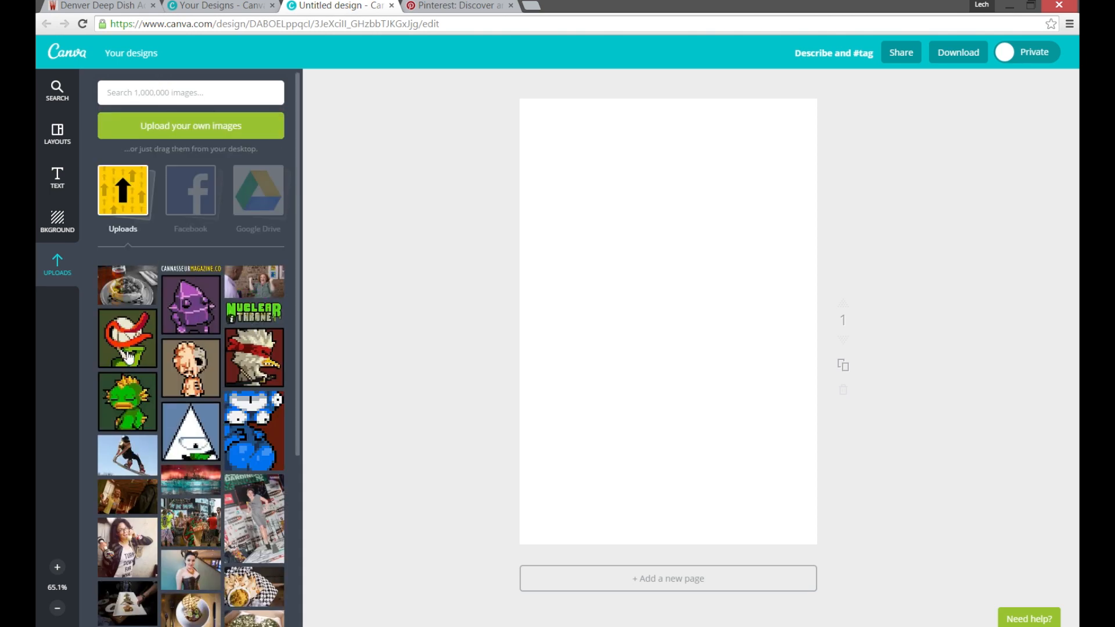
# Place the uploaded breakfast pizza photo on the blank Pinterest page.
pyautogui.scroll(-4, 242, 345)
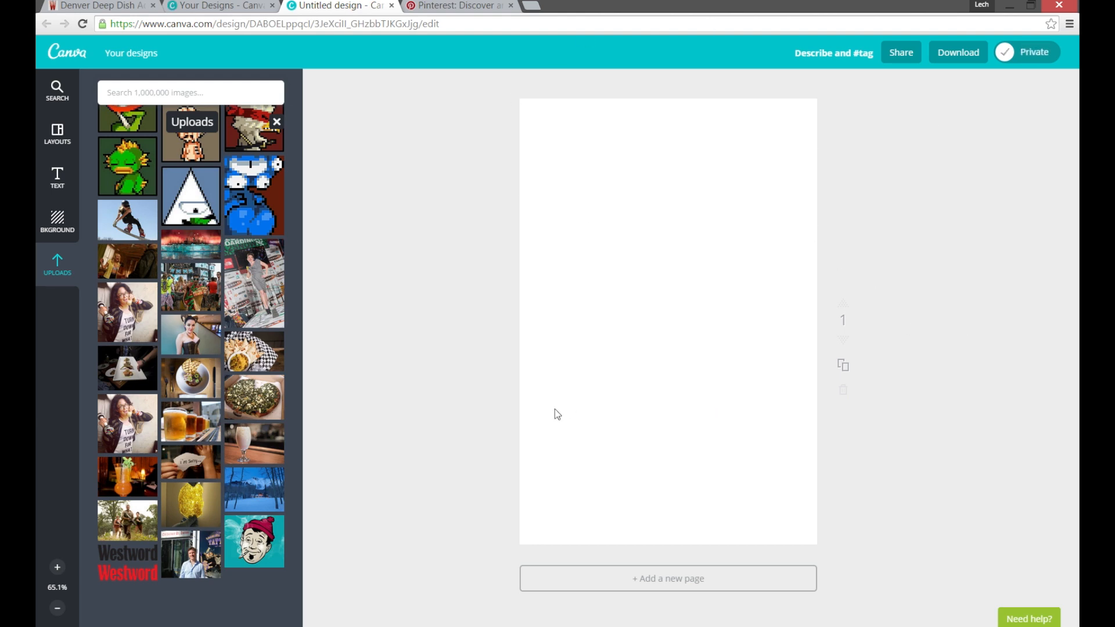
pyautogui.scroll(1, 209, 473)
pyautogui.scroll(4, 209, 474)
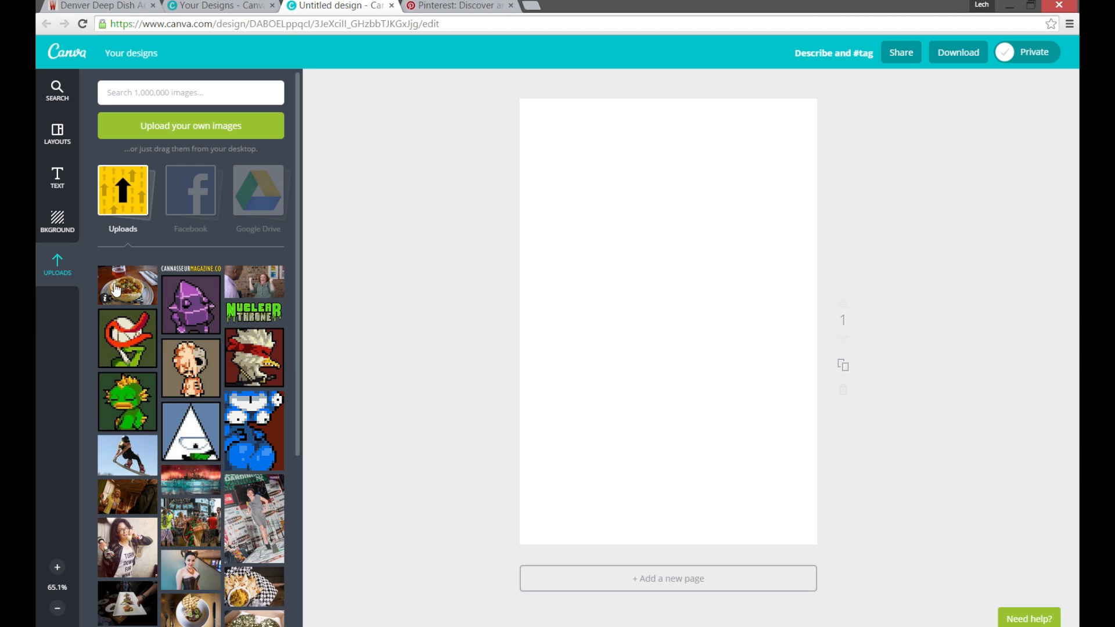
pyautogui.moveTo(116, 290); pyautogui.dragTo(598, 266)
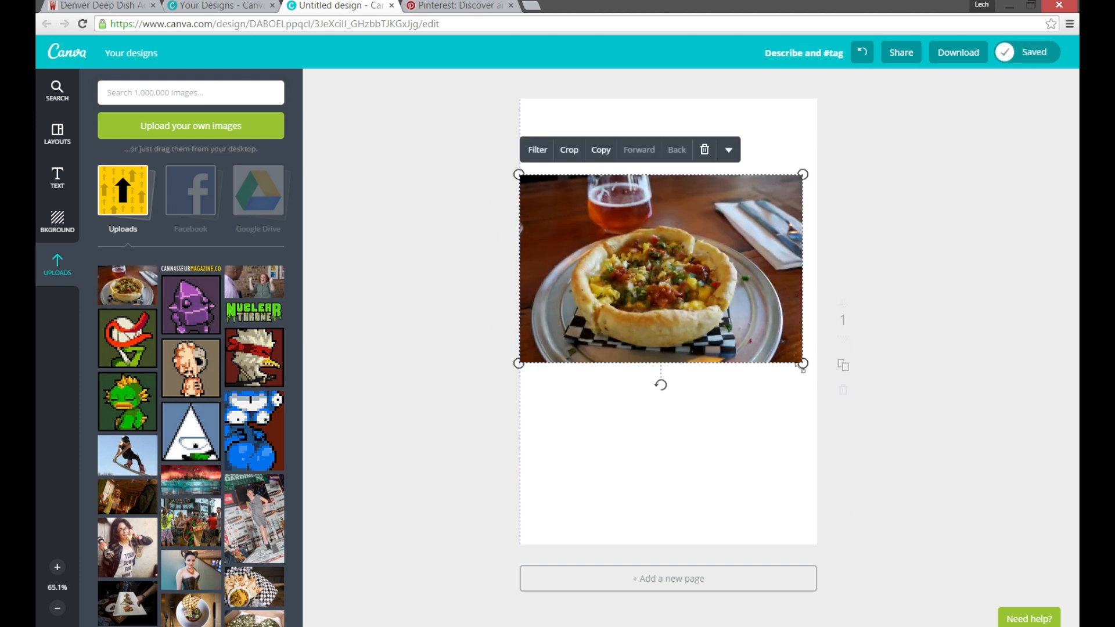
# Enlarge the pizza photo to cover the whole page and shift it sideways so the pizza fills the frame.
pyautogui.moveTo(802, 363); pyautogui.dragTo(1029, 623)
pyautogui.moveTo(1035, 516); pyautogui.dragTo(1079, 547)
pyautogui.moveTo(518, 174); pyautogui.dragTo(408, 89)
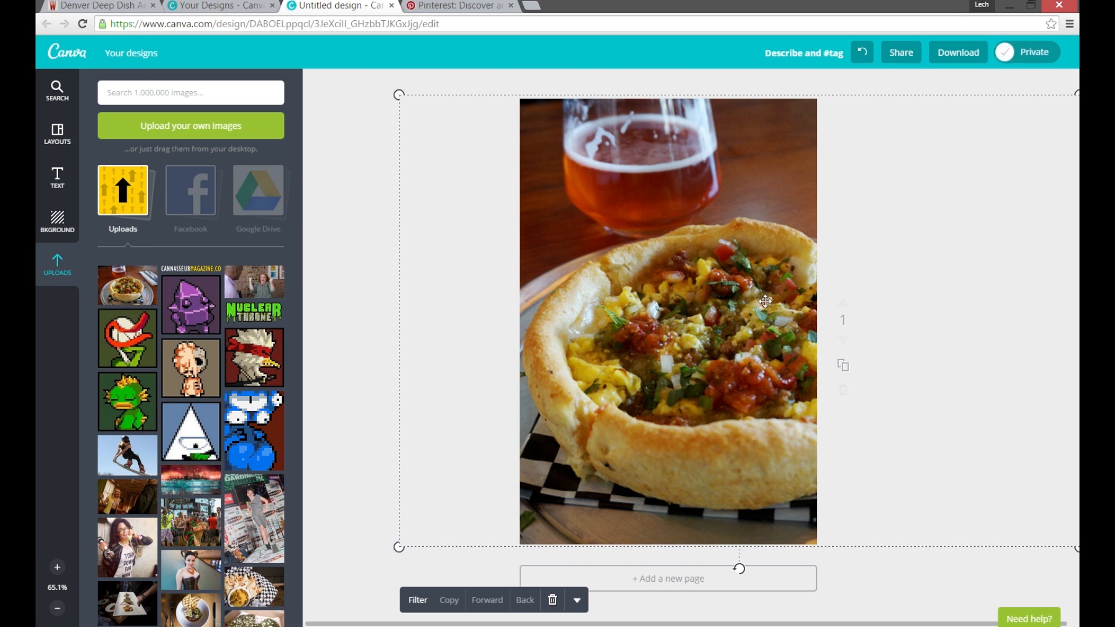
pyautogui.moveTo(765, 300); pyautogui.dragTo(848, 301)
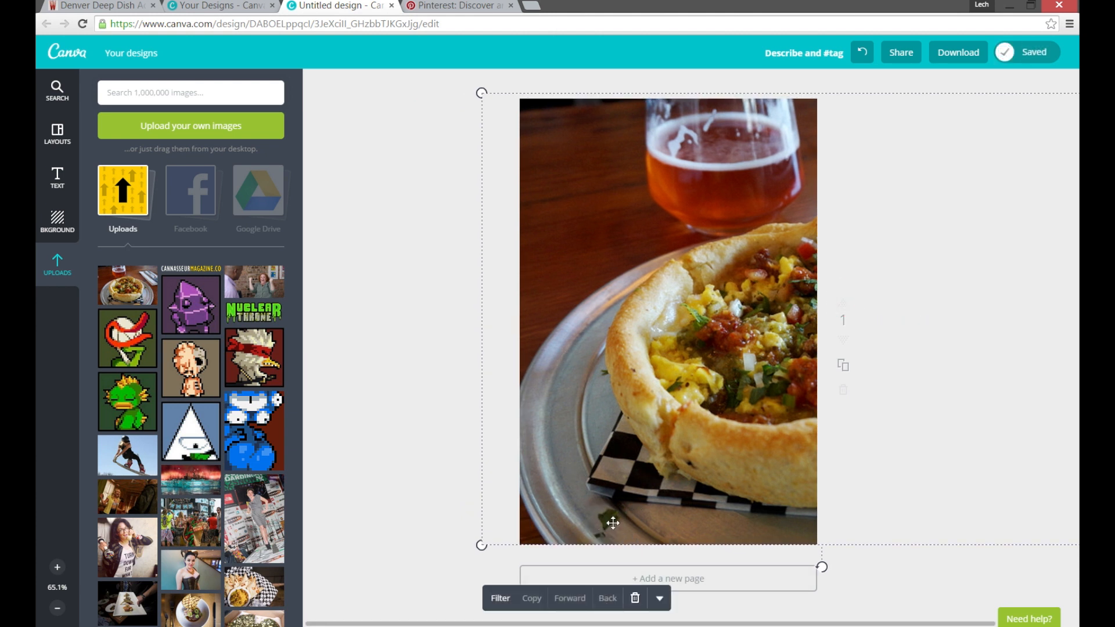
pyautogui.moveTo(726, 456); pyautogui.dragTo(575, 462)
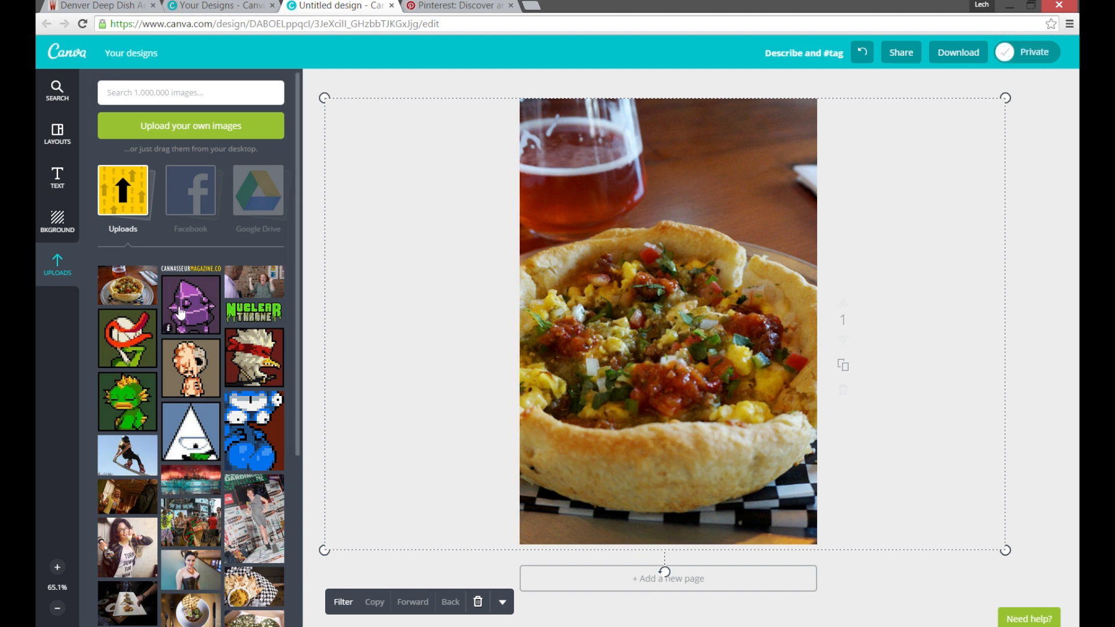
# Add the black Westword logo at the page's upper right corner and shrink it to about two thirds of the page width.
pyautogui.moveTo(298, 184); pyautogui.dragTo(331, 380)
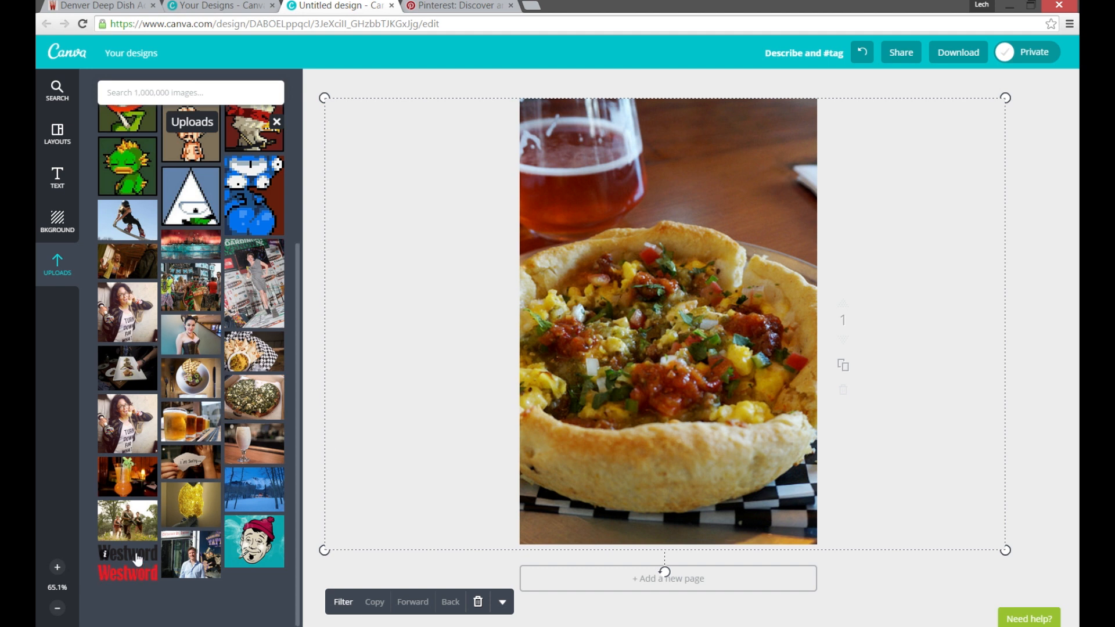
pyautogui.moveTo(137, 559); pyautogui.dragTo(725, 136)
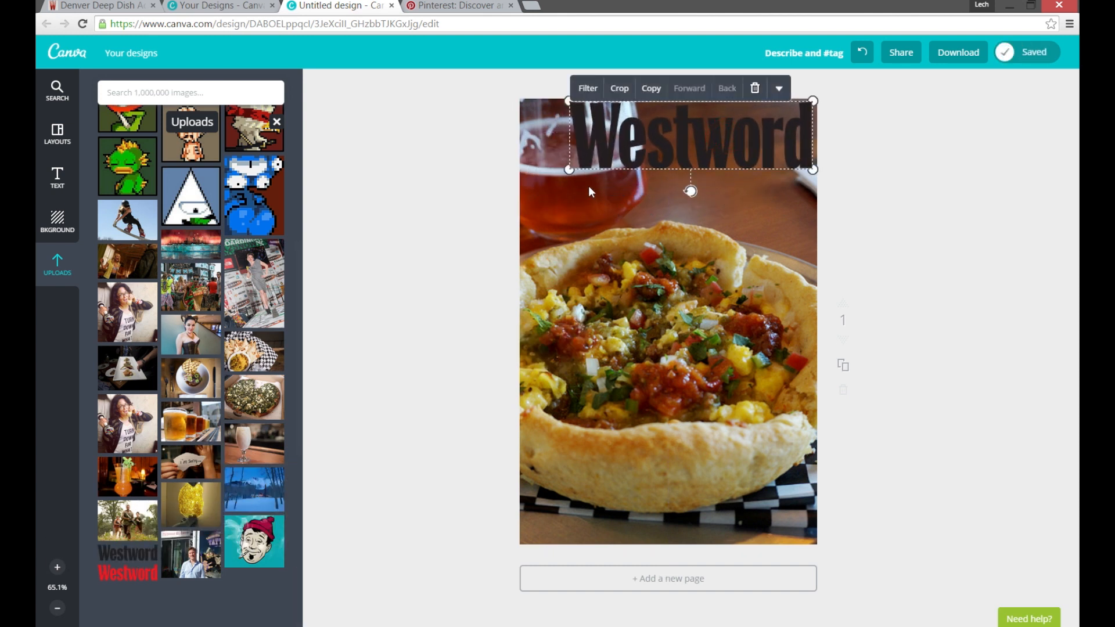
pyautogui.moveTo(569, 169); pyautogui.dragTo(619, 151)
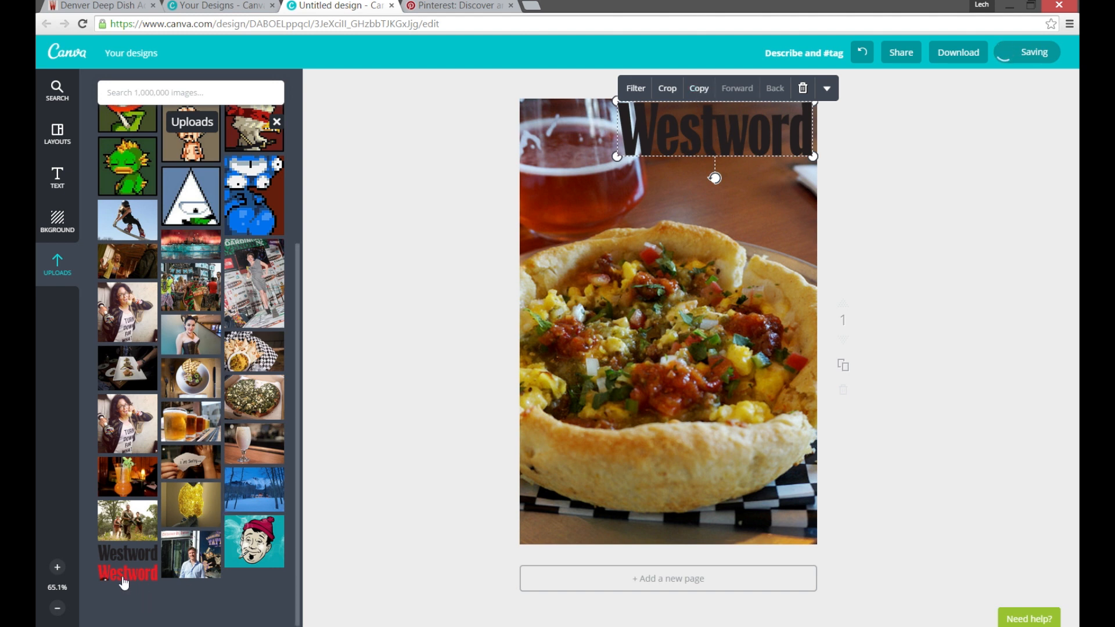
# Add the red Westword logo over the black one and shrink it to the same size.
pyautogui.moveTo(119, 580); pyautogui.dragTo(662, 156)
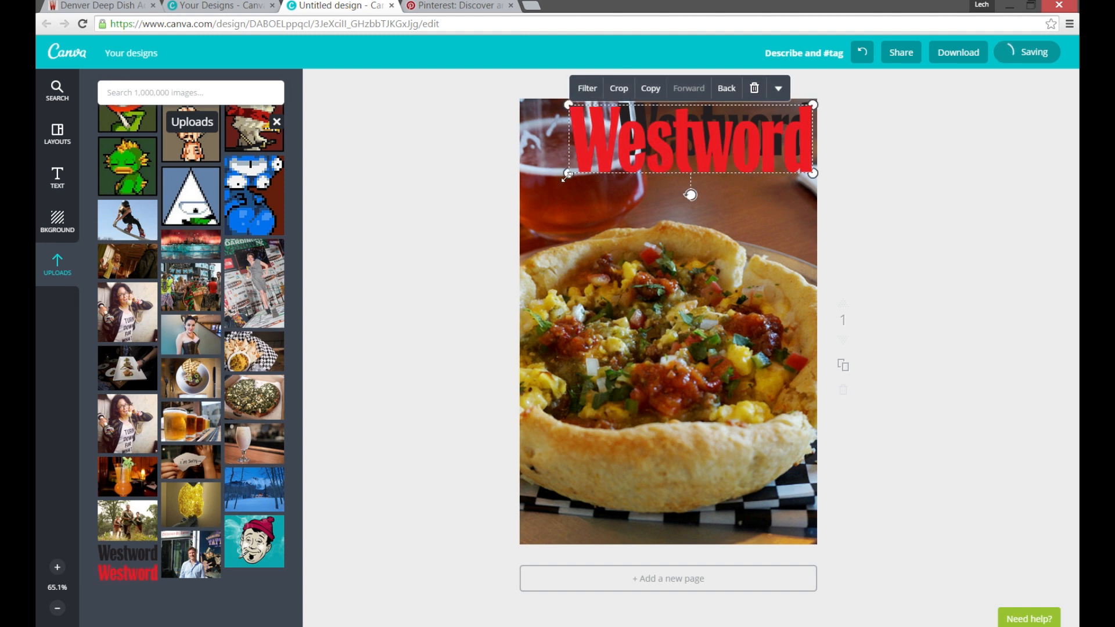
pyautogui.moveTo(564, 177); pyautogui.dragTo(615, 159)
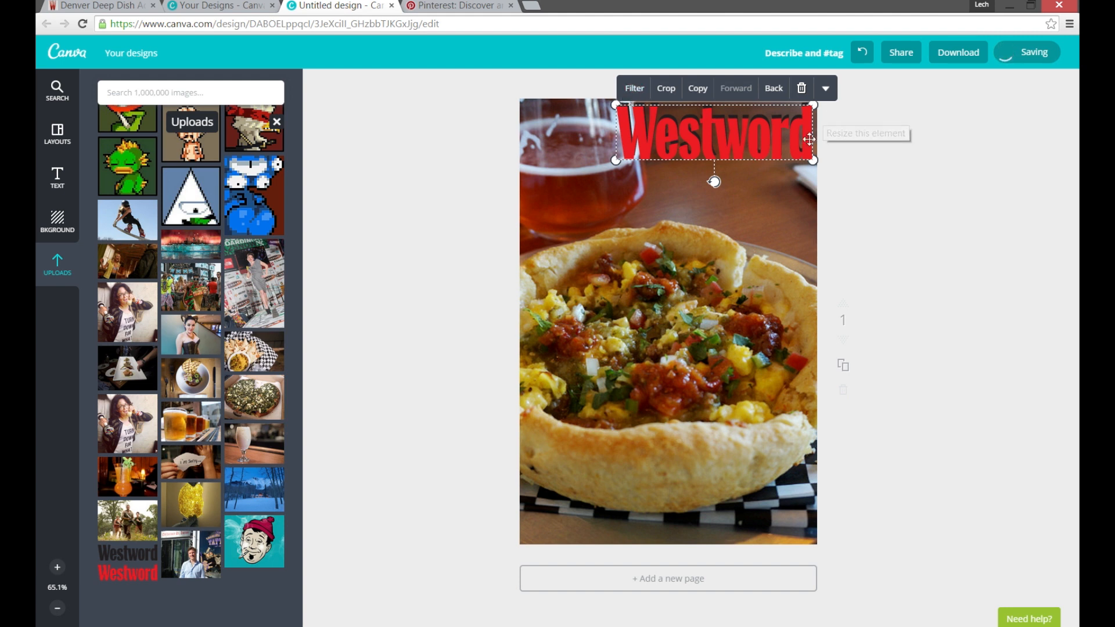
pyautogui.click(927, 198)
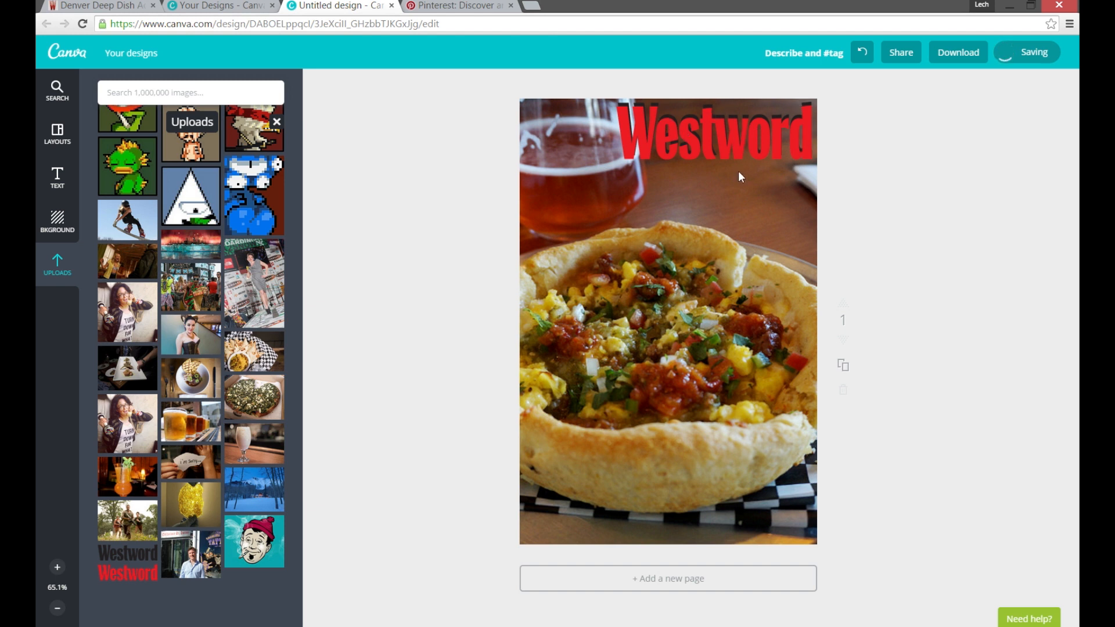
# Nudge the red Westword logo up and left of the black copy so the black one forms a drop shadow.
pyautogui.press('shift')
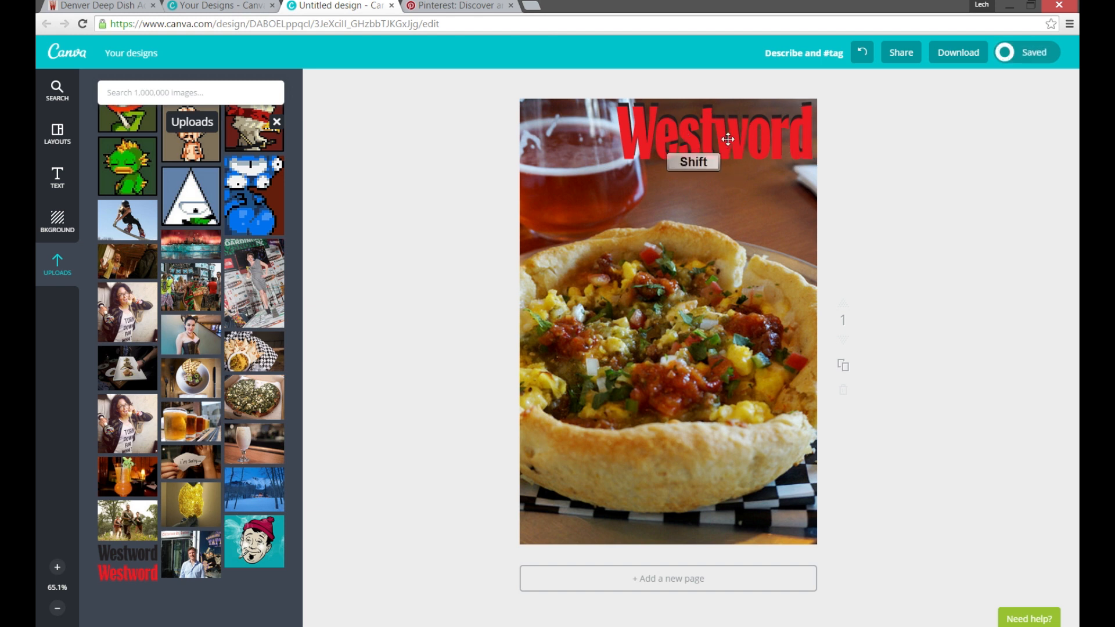
pyautogui.click(728, 140)
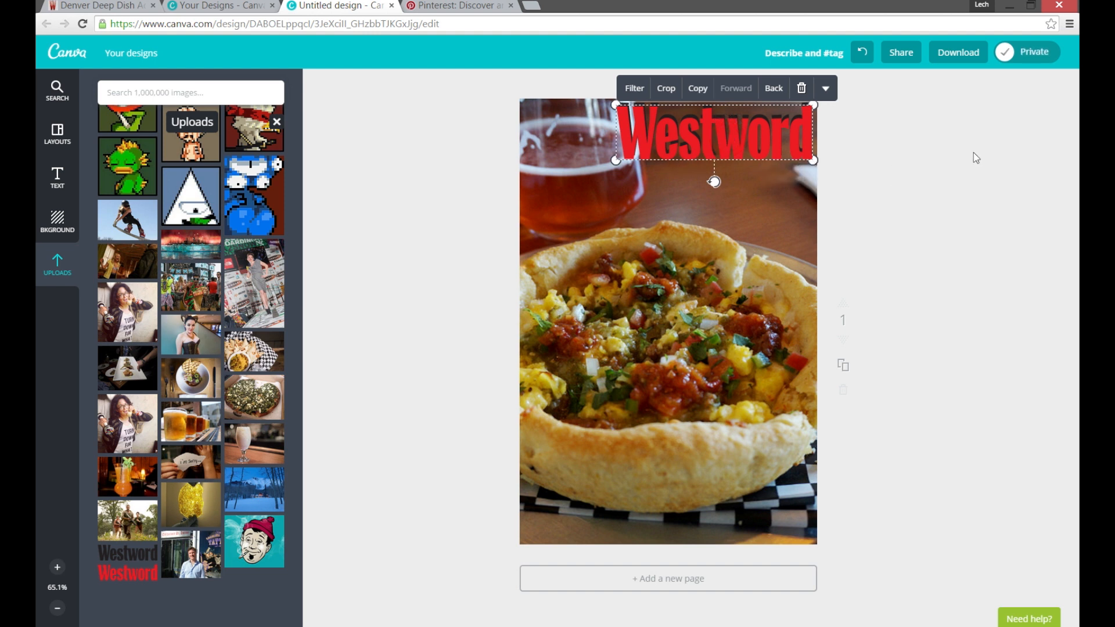
pyautogui.press('Up')
pyautogui.press('Up')
pyautogui.press('Up')
pyautogui.press('Up')
pyautogui.press('Up')
pyautogui.press('Right')
pyautogui.press('Right')
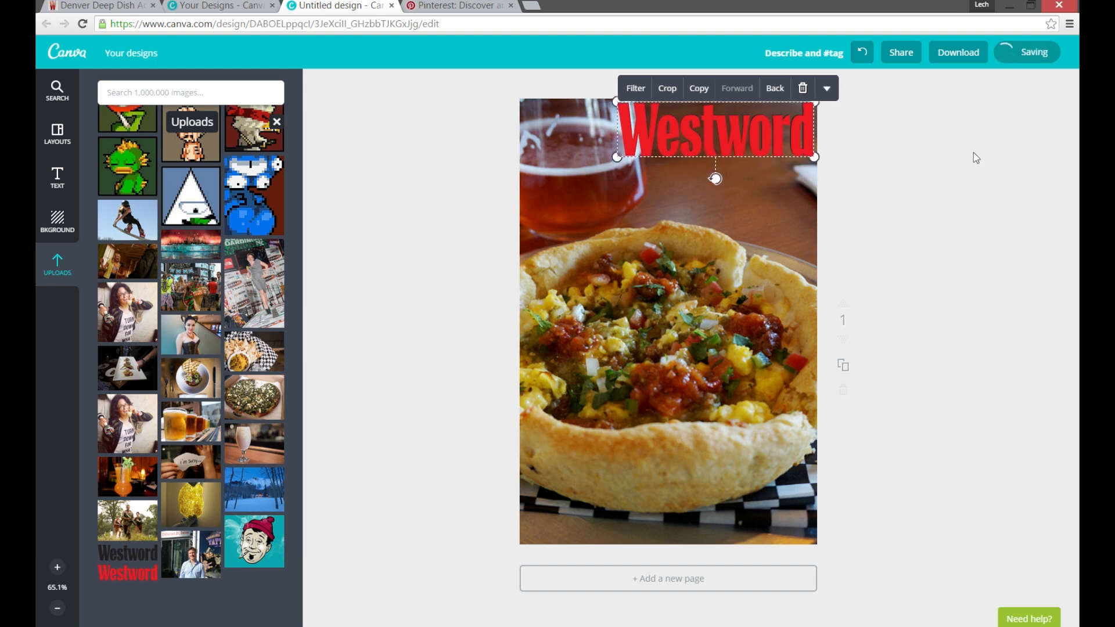
pyautogui.press('Up')
pyautogui.press('Up')
pyautogui.press('Up')
pyautogui.press('Up')
pyautogui.press('Up')
pyautogui.press('Up')
pyautogui.press('Up')
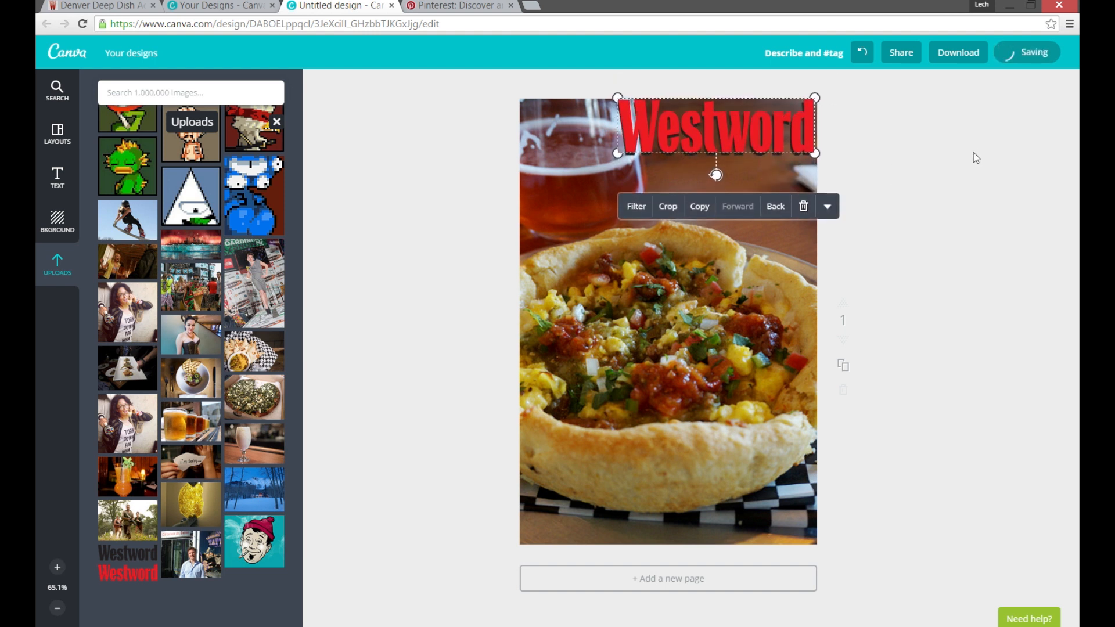
pyautogui.press('Left')
pyautogui.press('Left')
pyautogui.press('Left')
pyautogui.press('Left')
pyautogui.press('Left')
pyautogui.press('Left')
pyautogui.press('Left')
pyautogui.press('Up')
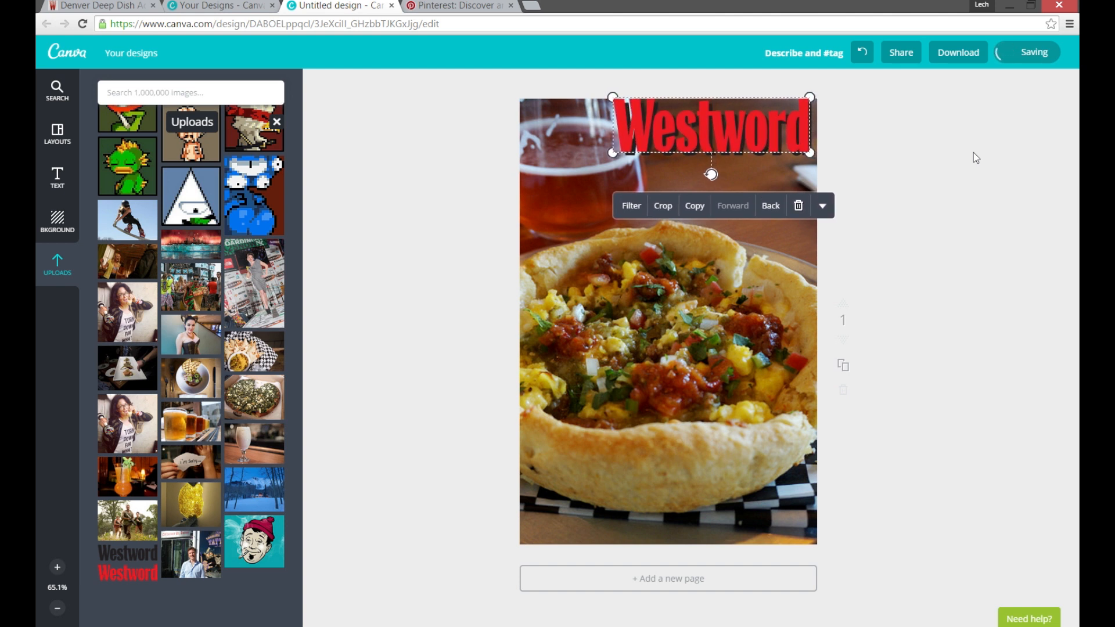
pyautogui.click(934, 151)
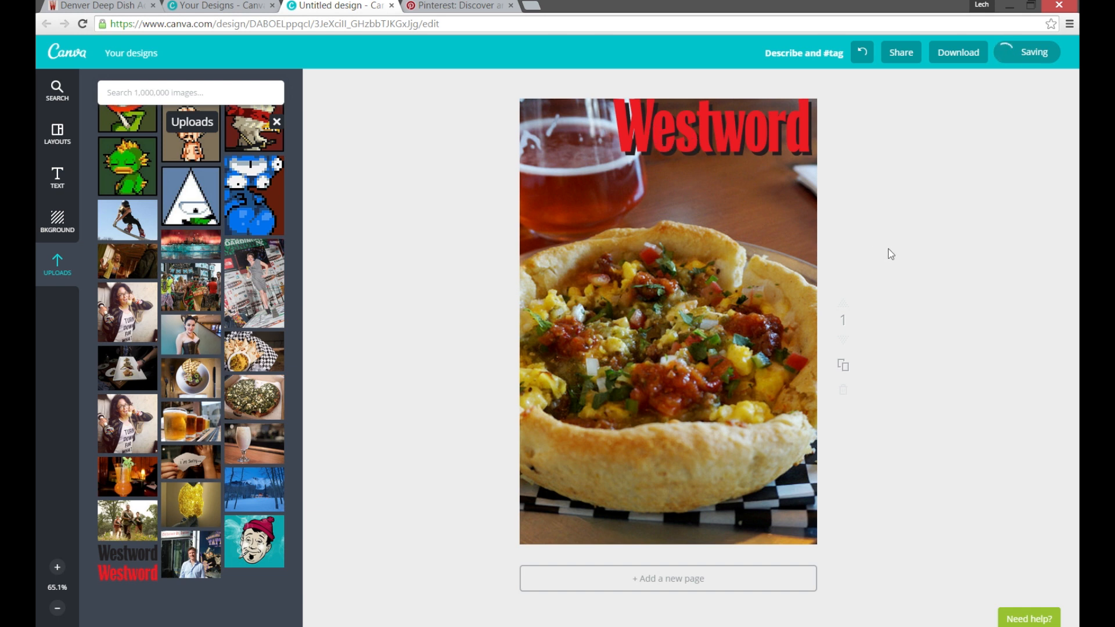
# Look through the available text styles and ready-made text layouts.
pyautogui.click(58, 173)
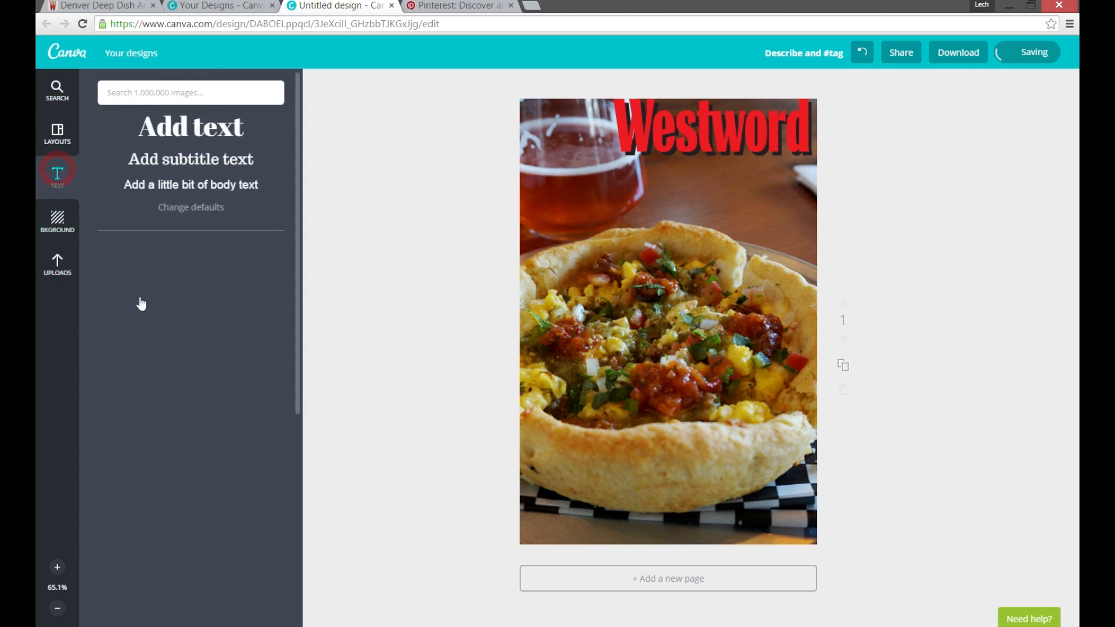
pyautogui.scroll(-5, 261, 427)
pyautogui.scroll(5, 261, 428)
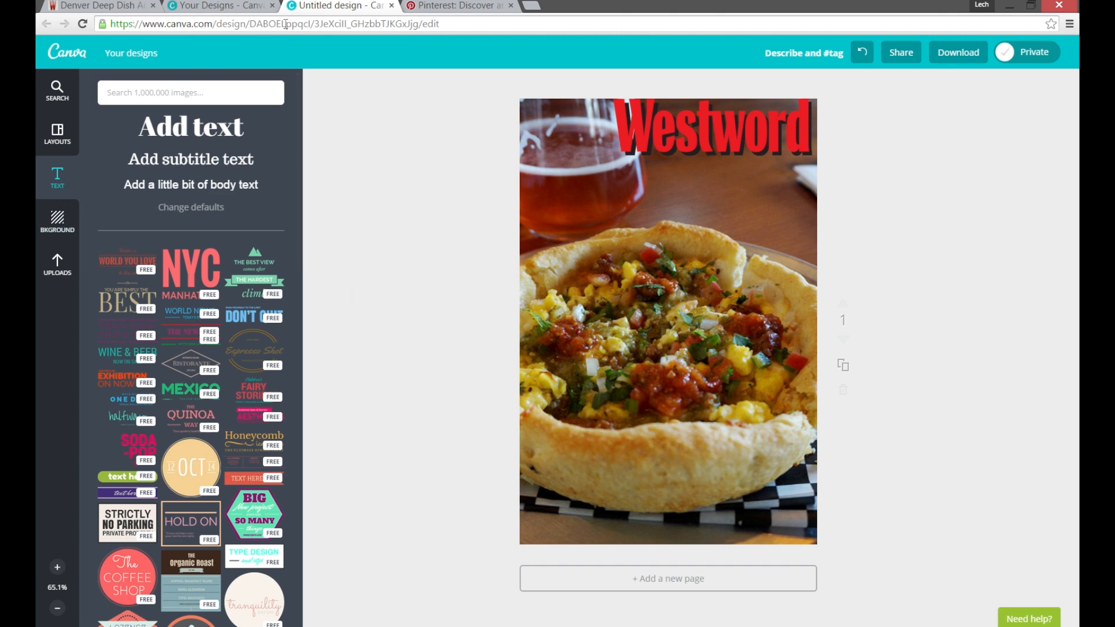
# Switch to the Westword article and copy the headline's first line, "DENVER DEEP DISH UNVEILS BREAKFAST PIZZA".
pyautogui.click(90, 6)
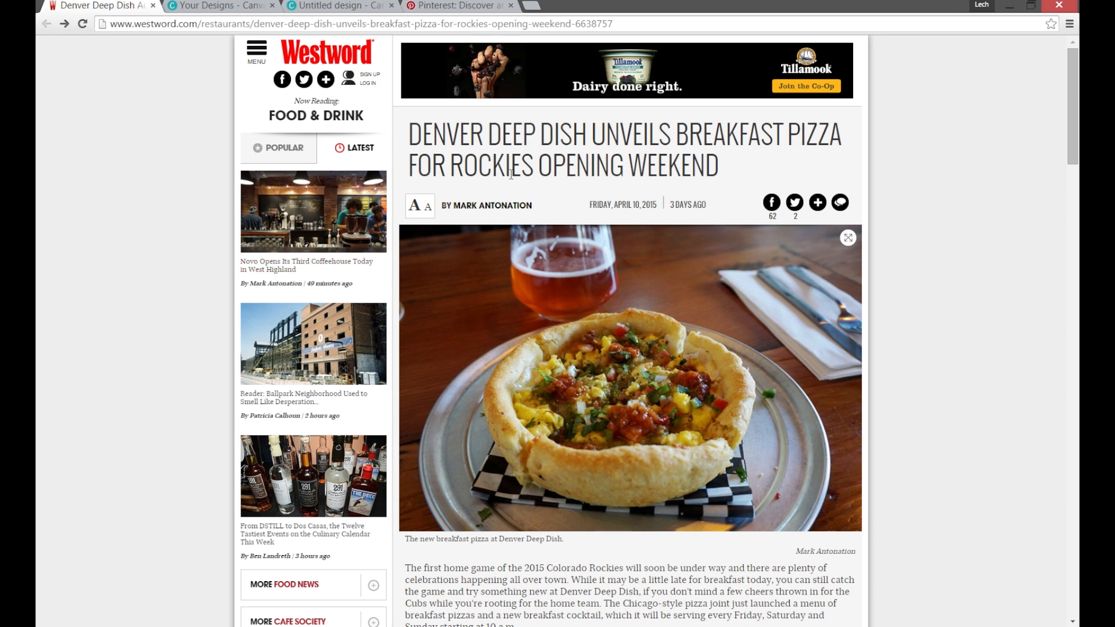
pyautogui.moveTo(840, 136); pyautogui.dragTo(566, 148)
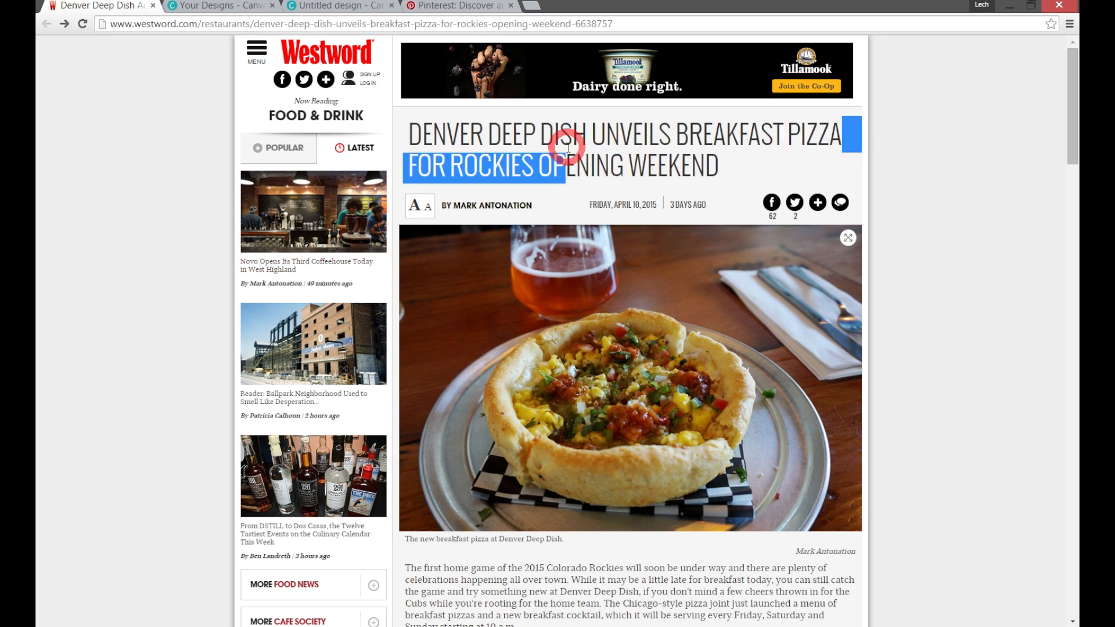
pyautogui.click(559, 140)
pyautogui.moveTo(413, 137); pyautogui.dragTo(836, 138)
pyautogui.hotkey('ctrl', 'c')
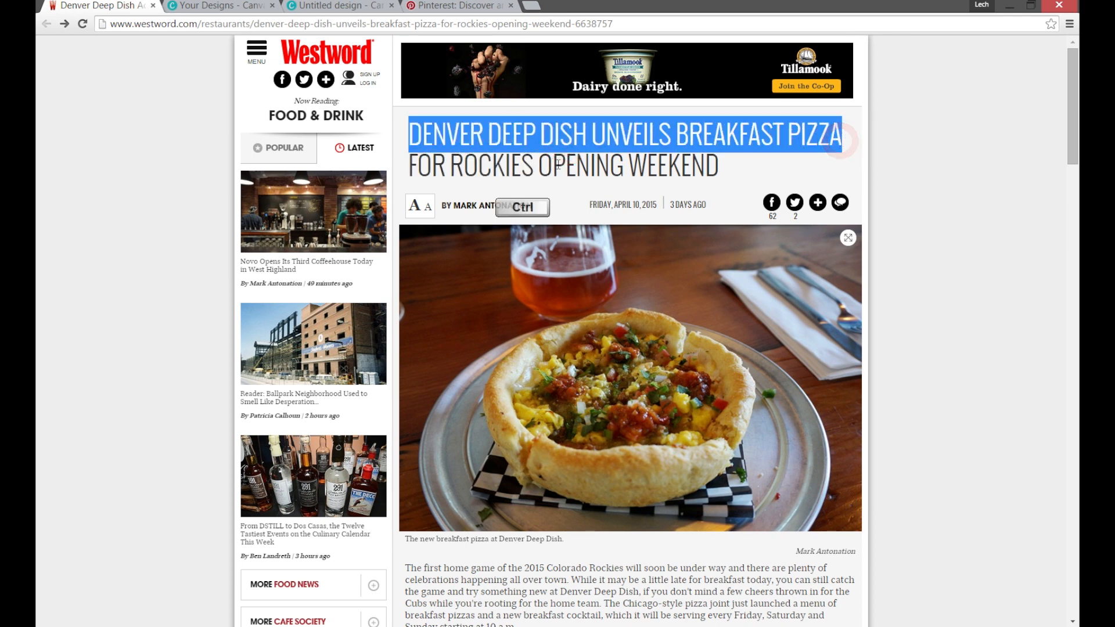
# Switch to Pinterest and examine the pins in the home feed, comparing how tall images appear beside shorter ones.
pyautogui.click(492, 5)
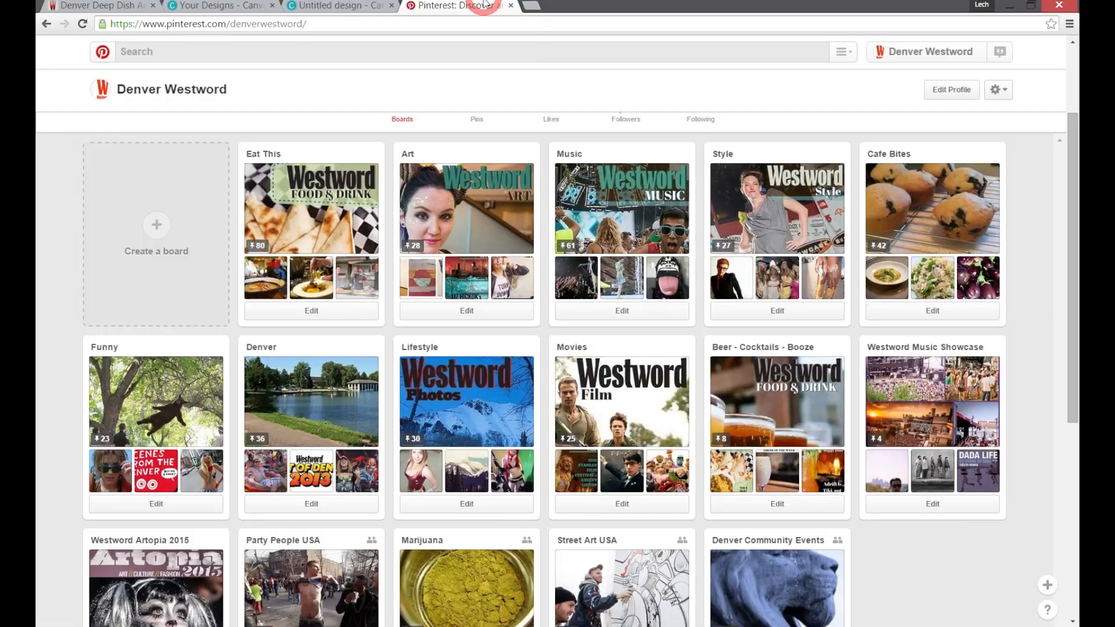
pyautogui.click(339, 6)
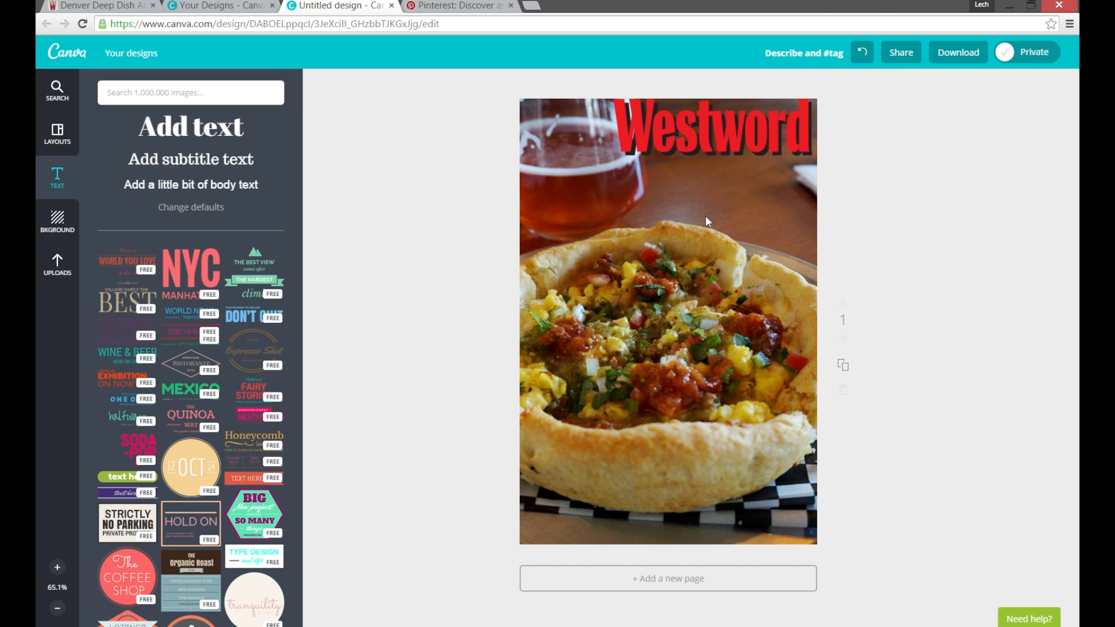
pyautogui.click(453, 5)
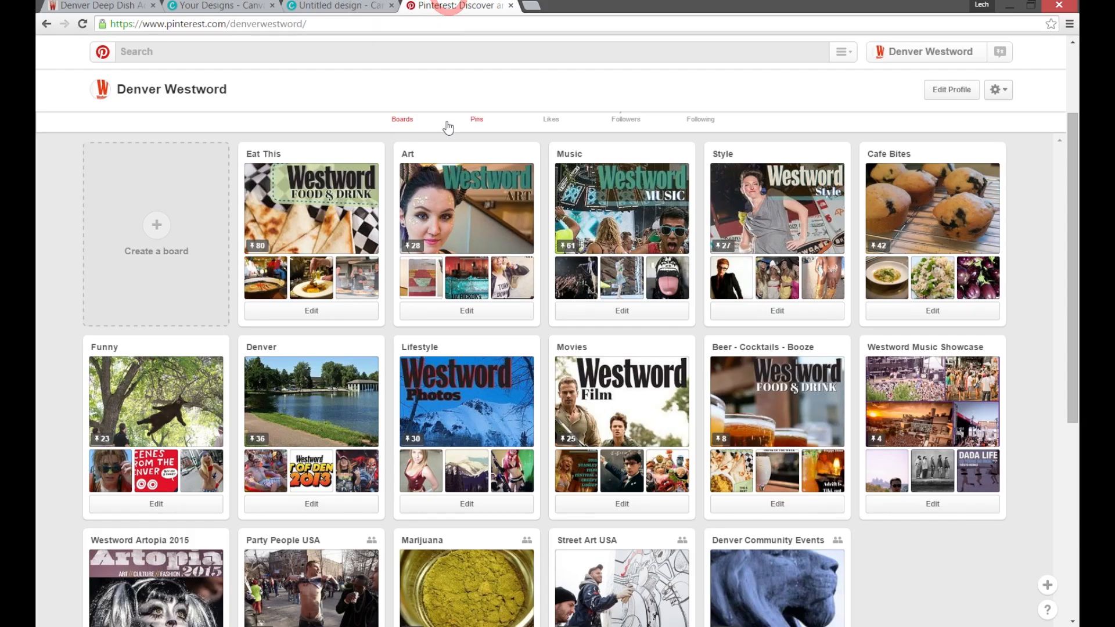
pyautogui.click(968, 51)
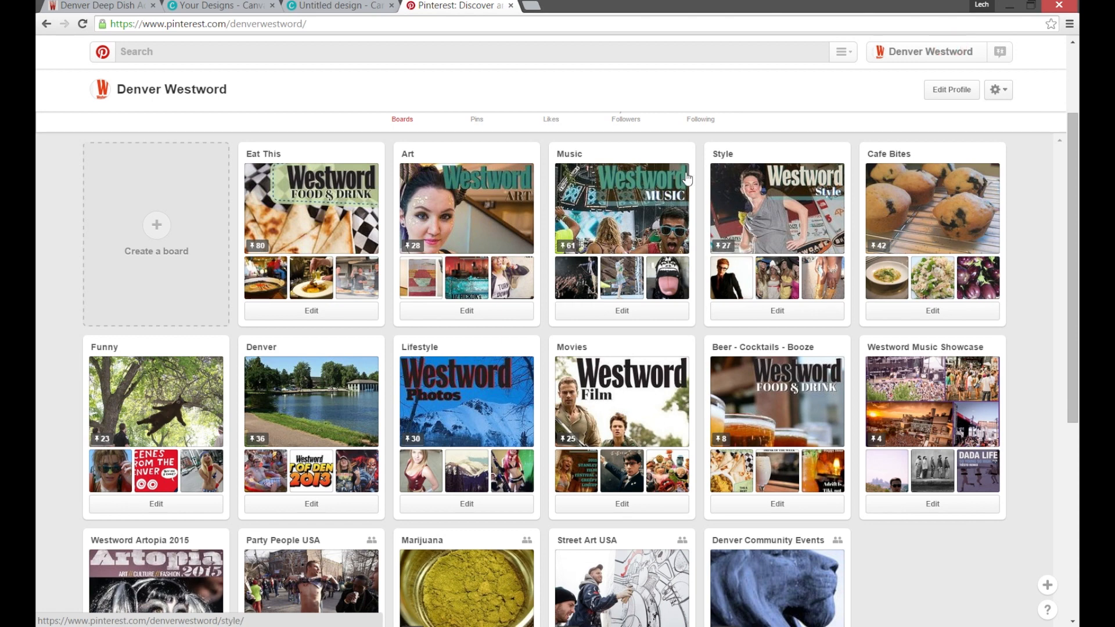
pyautogui.click(102, 52)
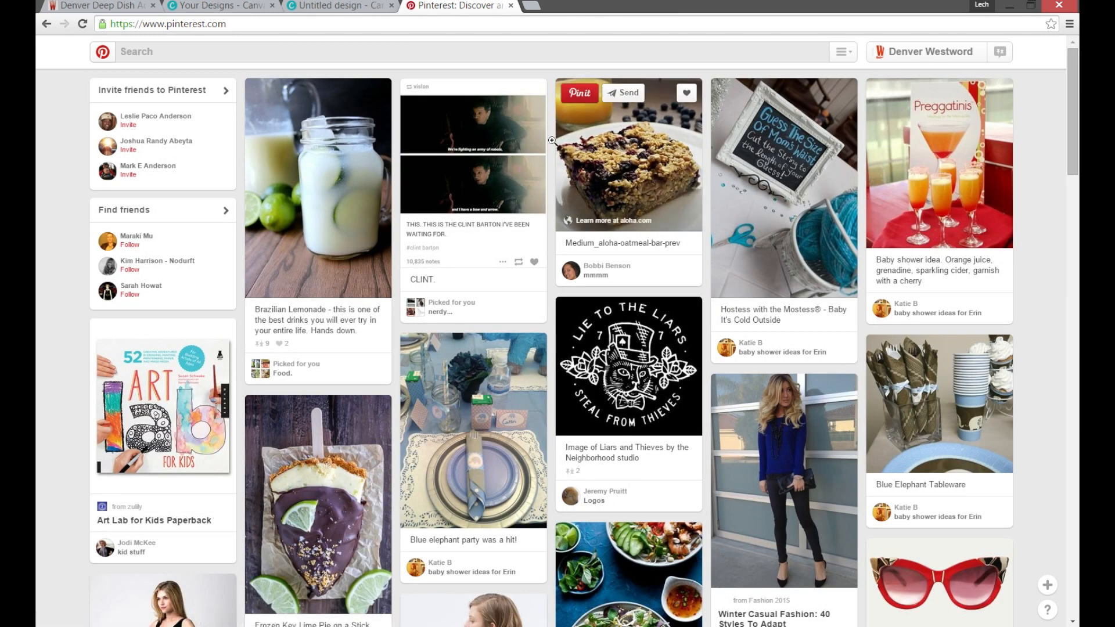
pyautogui.scroll(-2, 1034, 289)
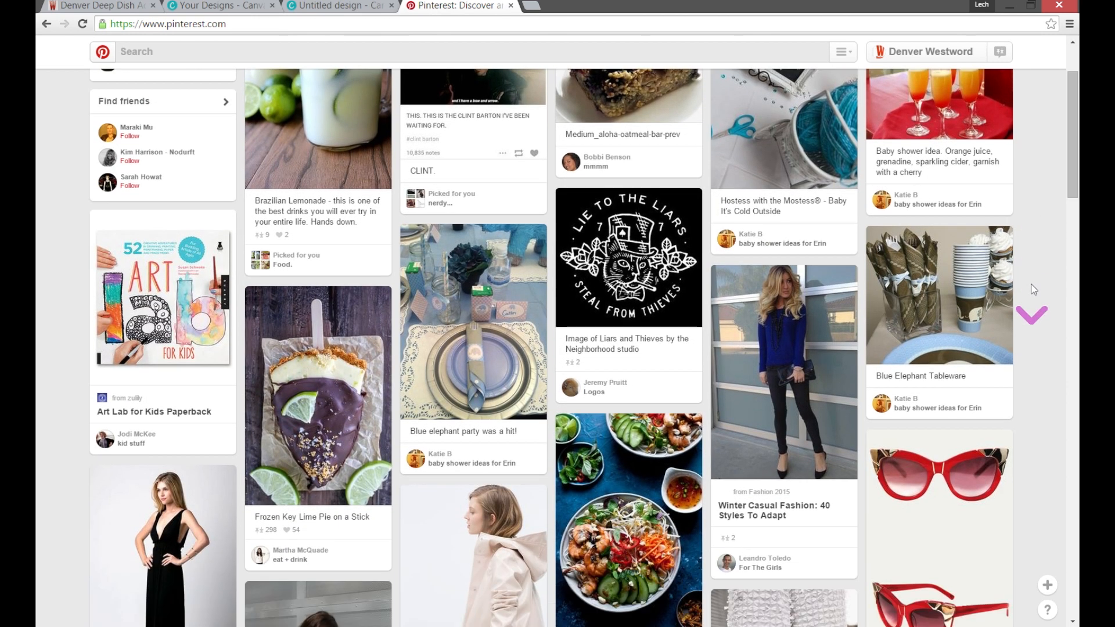
pyautogui.scroll(2, 1033, 289)
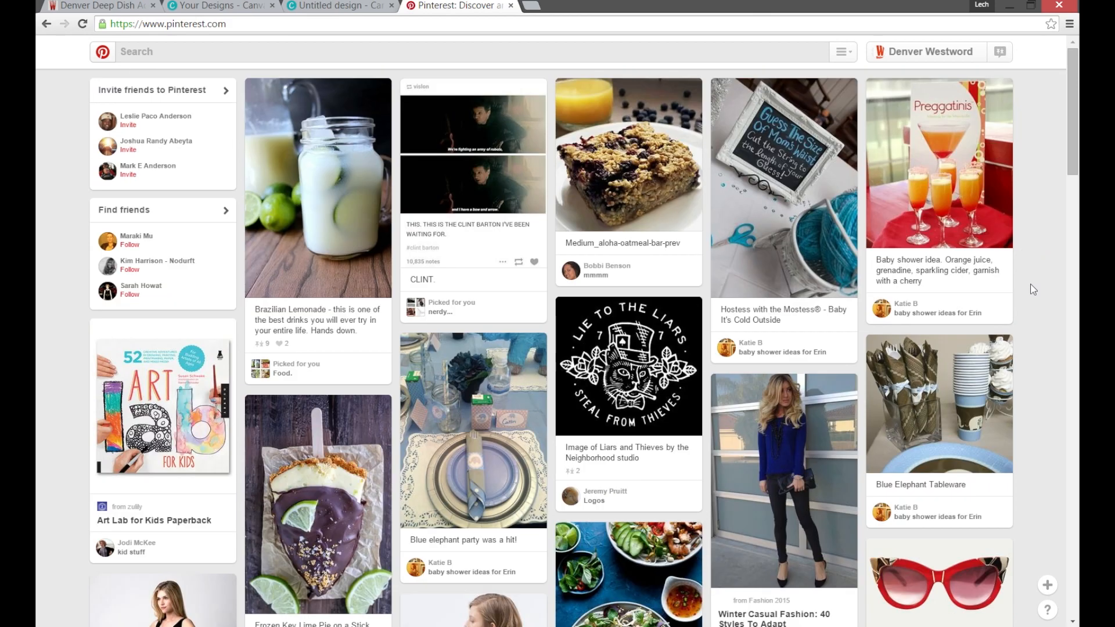
pyautogui.scroll(-5, 1034, 289)
pyautogui.scroll(3, 1034, 289)
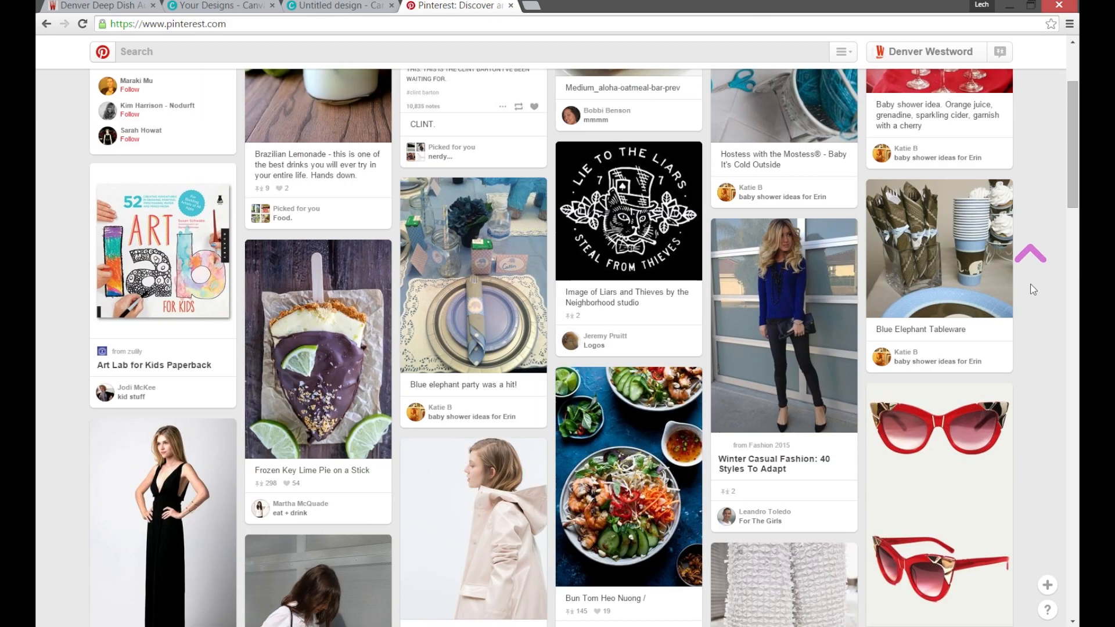
pyautogui.scroll(3, 1033, 289)
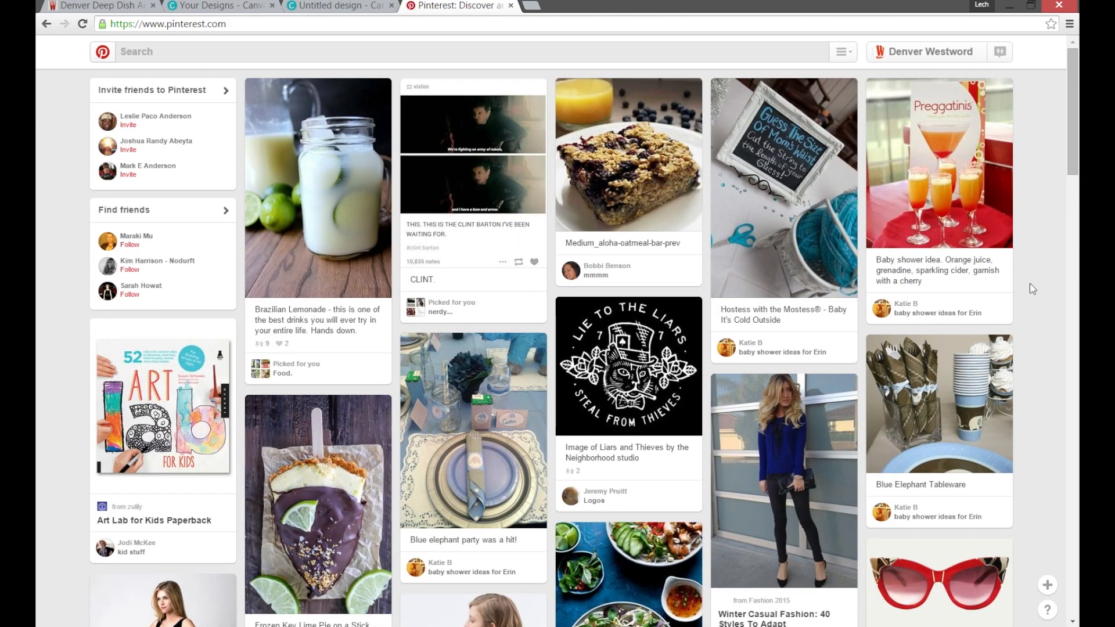
pyautogui.scroll(-3, 1032, 289)
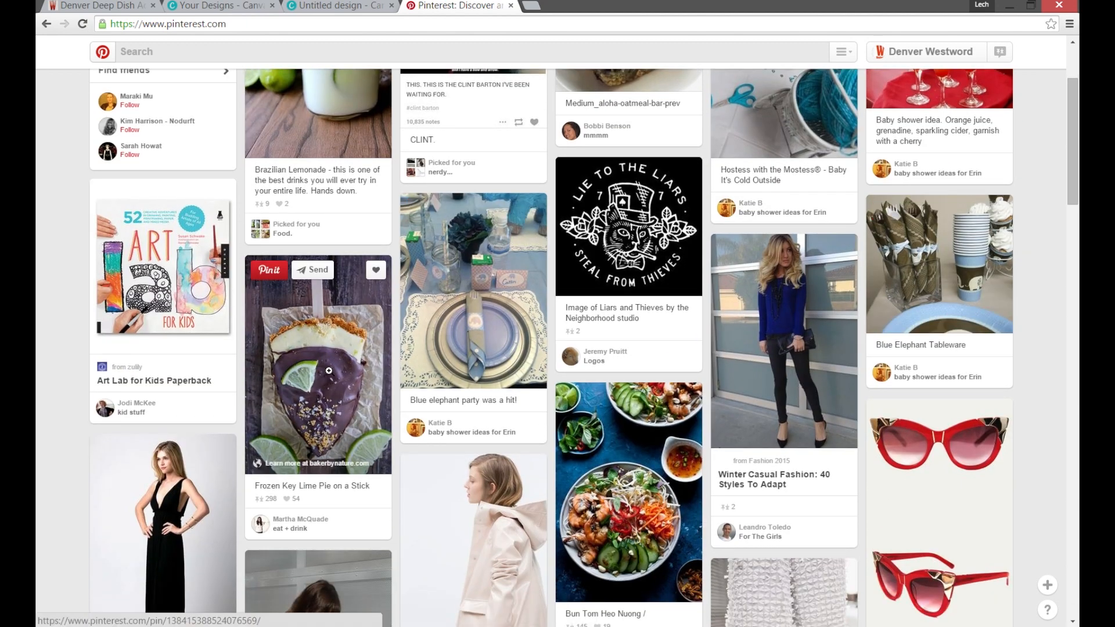
pyautogui.scroll(-1, 329, 370)
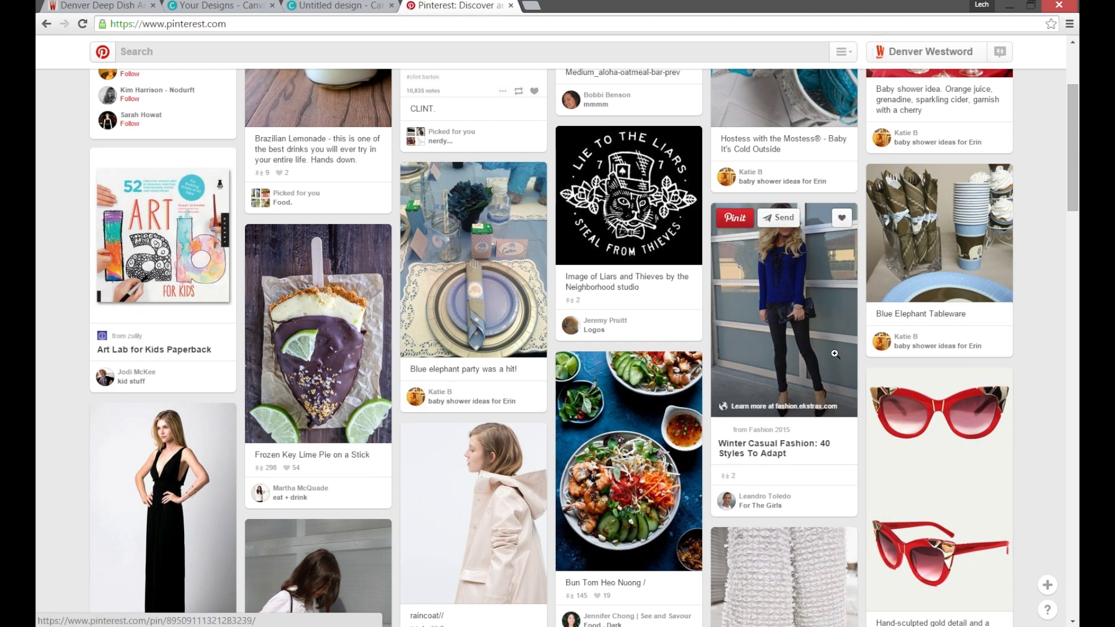
pyautogui.scroll(3, 834, 364)
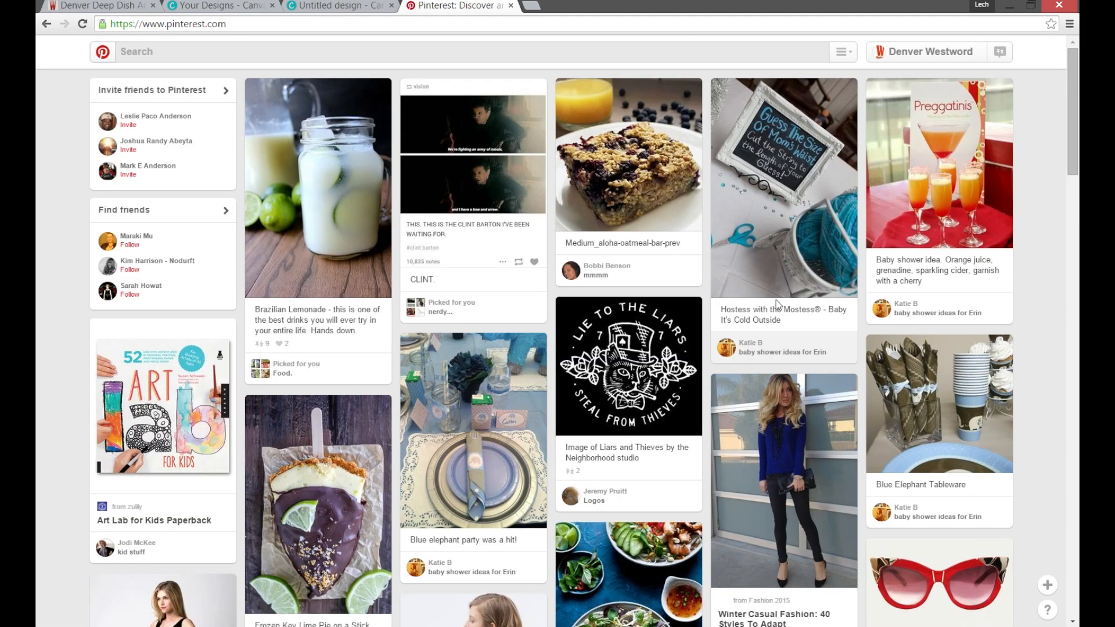
# Return to the Canva design and add a heading containing the copied text "DENVER DEEP DISH UNVEILS BREAKFAST PIZZA".
pyautogui.click(351, 6)
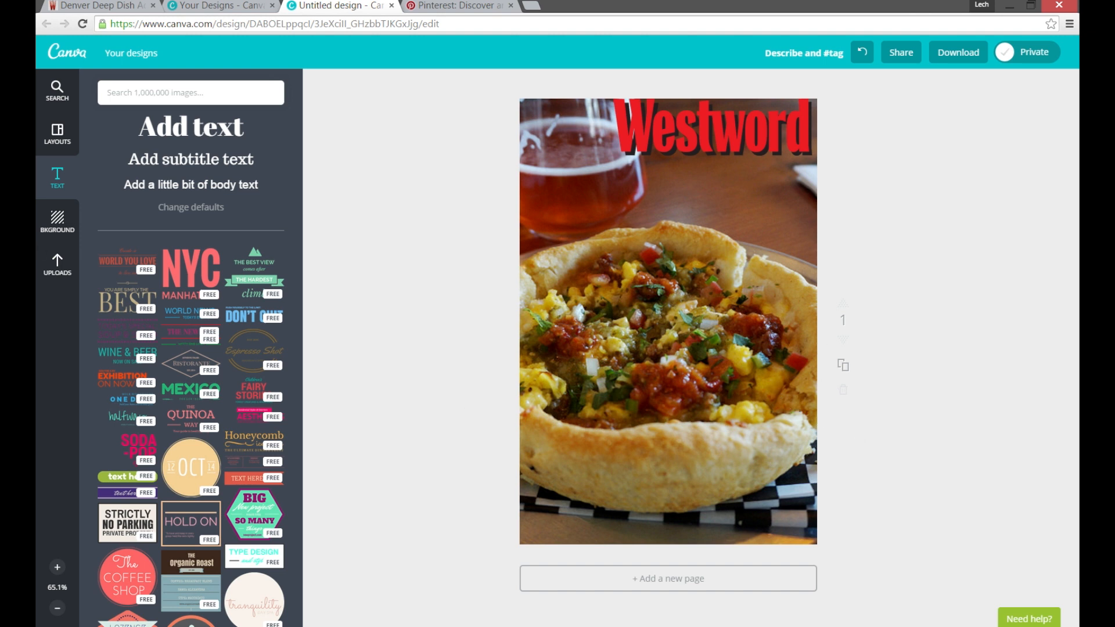
pyautogui.click(65, 184)
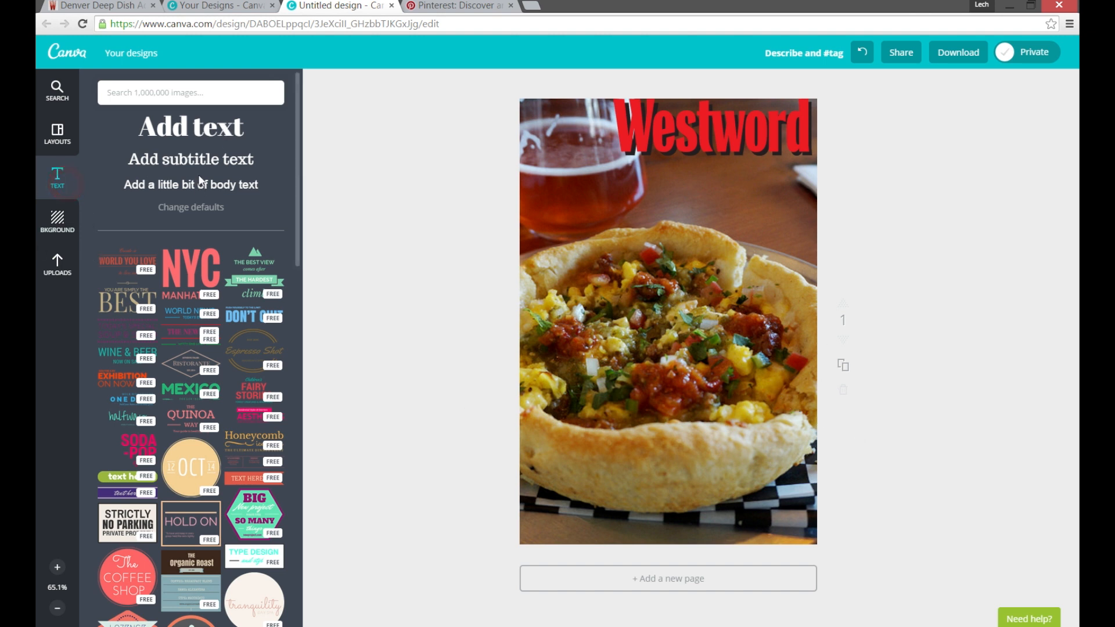
pyautogui.click(192, 127)
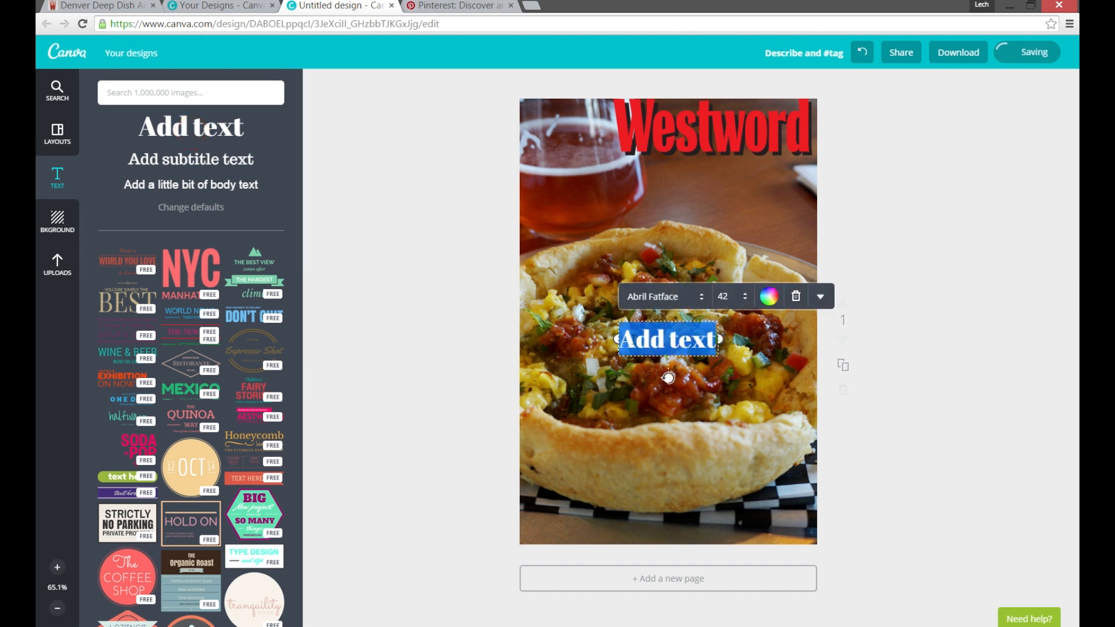
pyautogui.write('DENVER DEEP DISH UNVEILS BREAKFAST PIZZA')
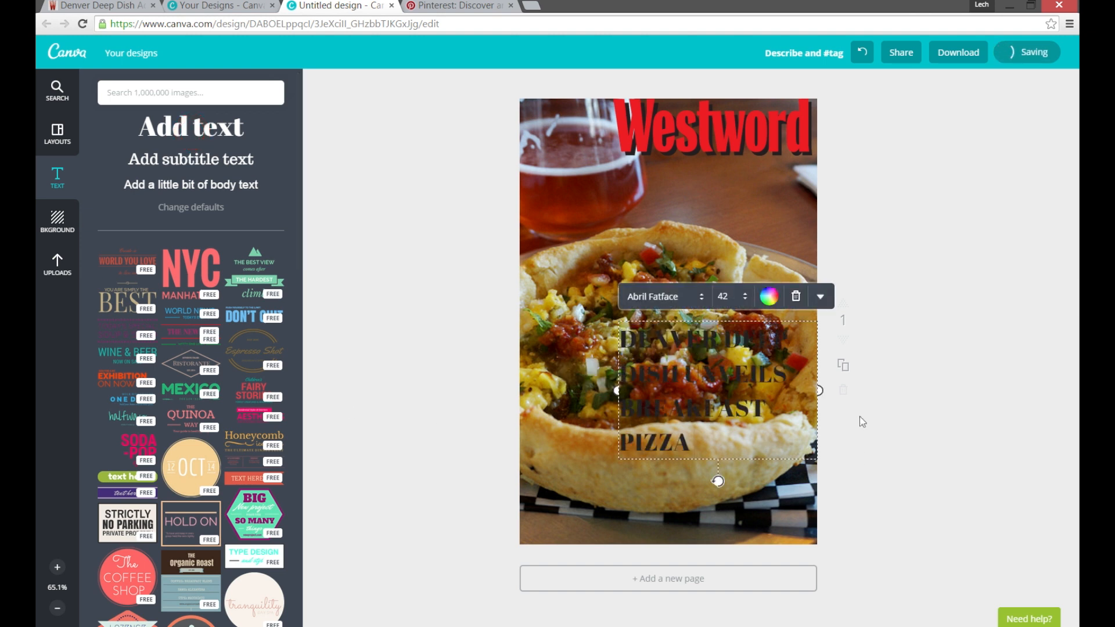
# Move the headline to the photo's lower left corner, leaving a small margin from the page's left edge.
pyautogui.click(978, 336)
pyautogui.moveTo(752, 337); pyautogui.dragTo(660, 419)
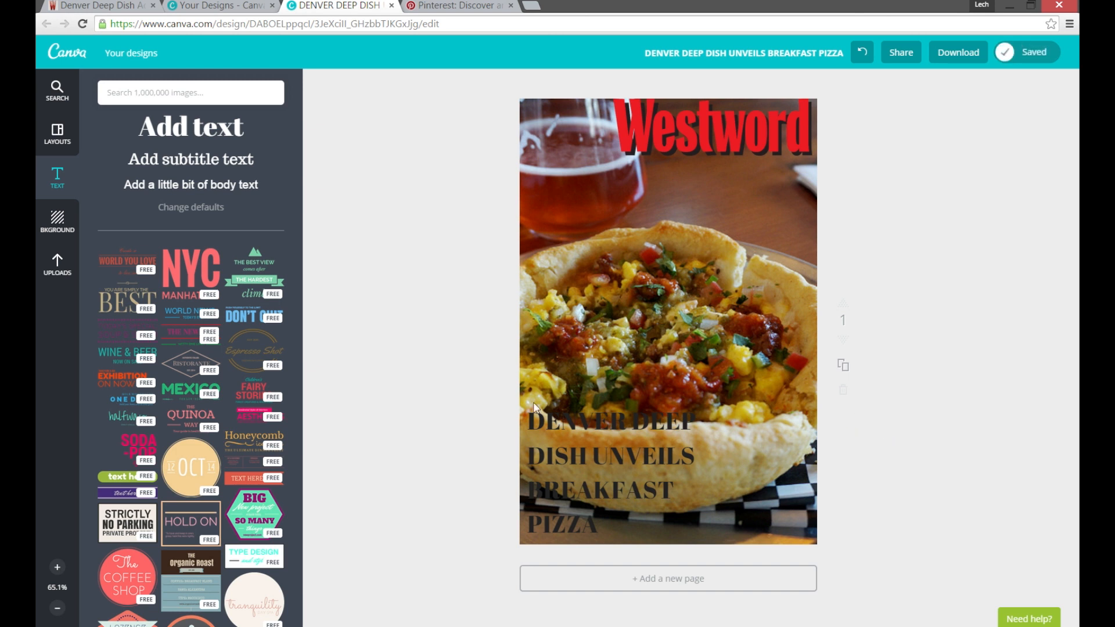
pyautogui.moveTo(612, 424); pyautogui.dragTo(619, 425)
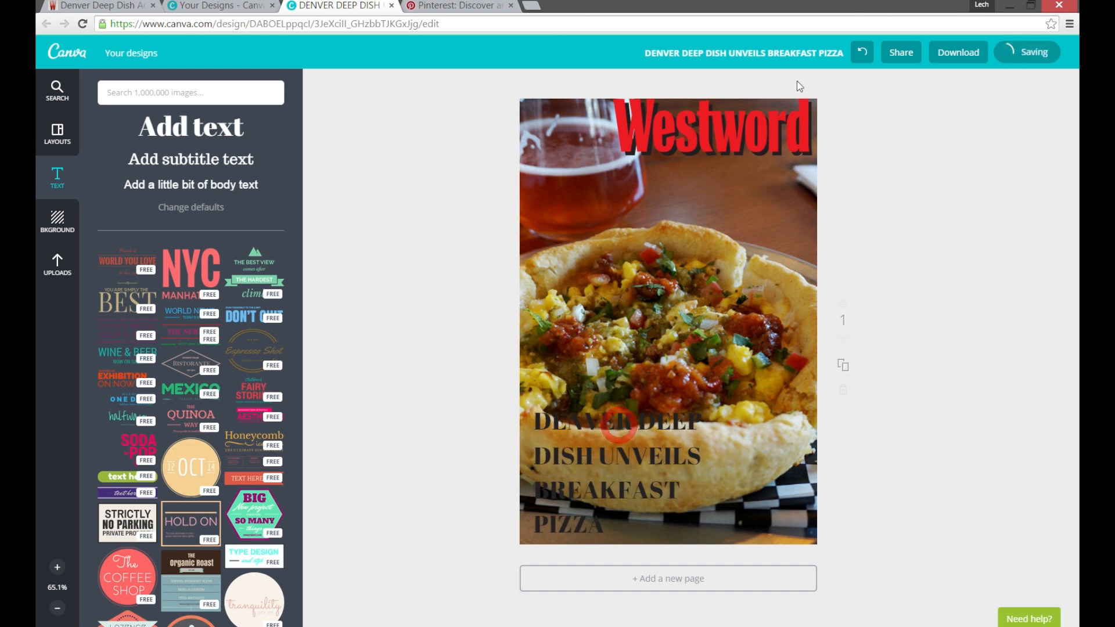
# Duplicate the dark headline and set the copy's text color to white.
pyautogui.click(613, 426)
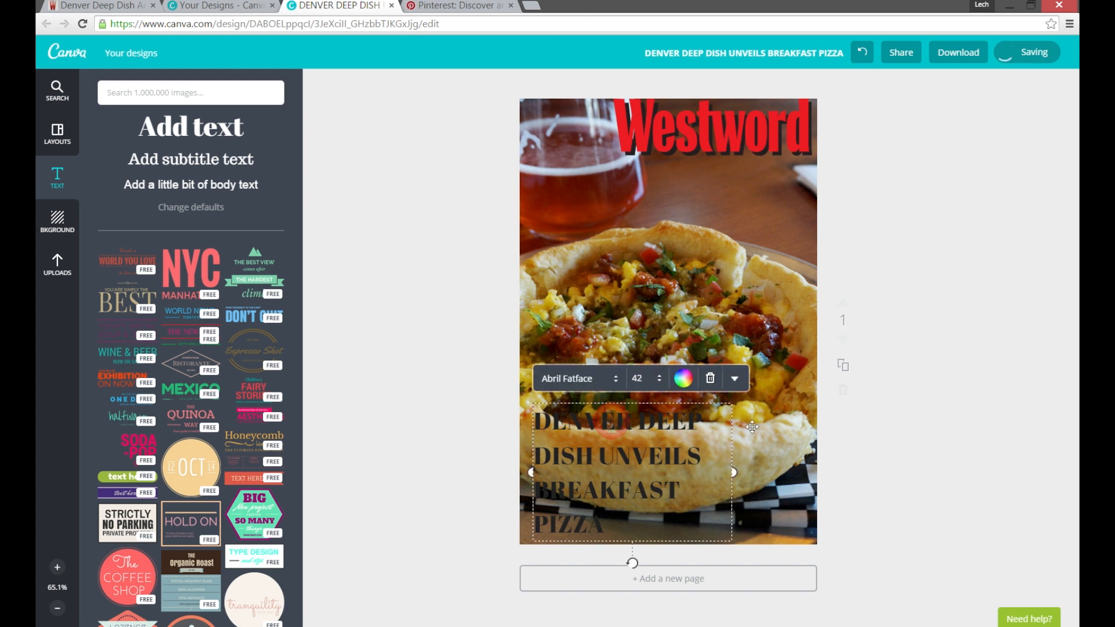
pyautogui.click(734, 378)
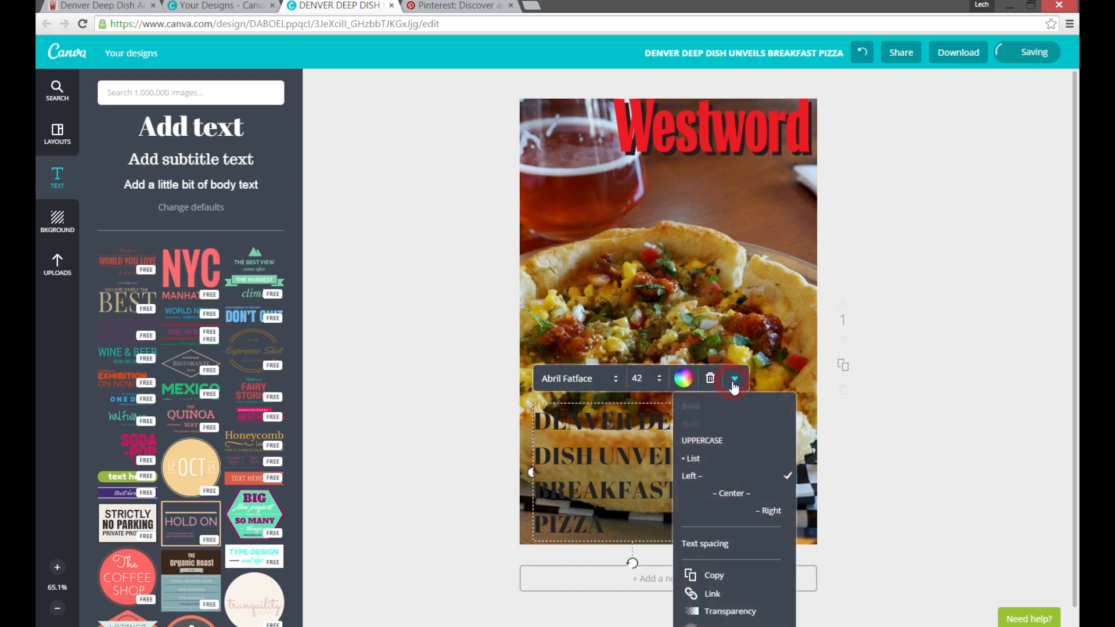
pyautogui.click(732, 580)
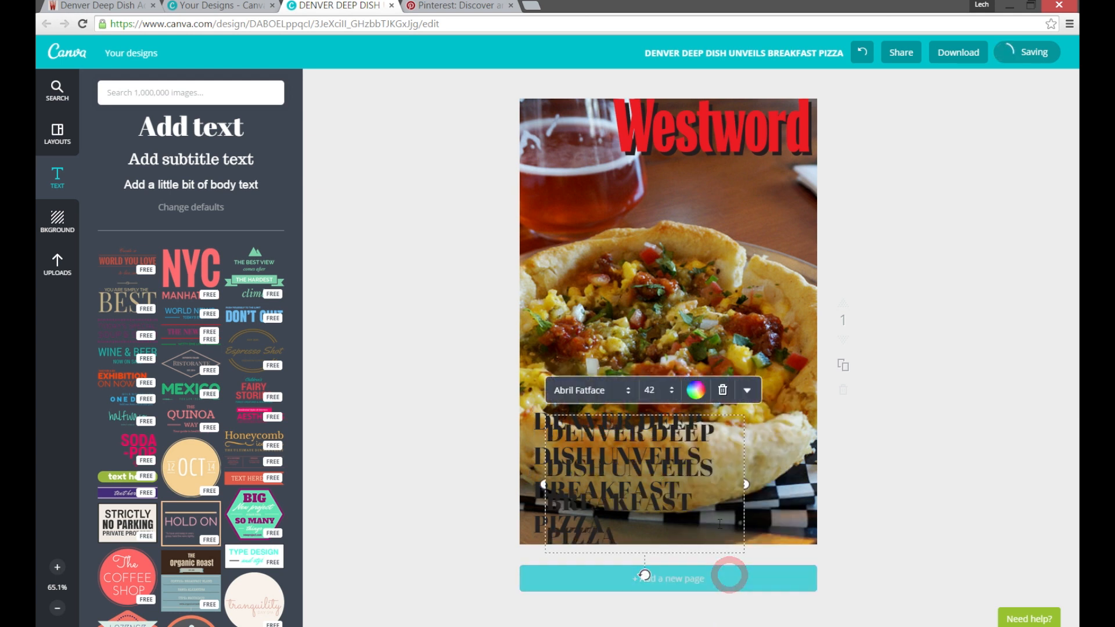
pyautogui.click(694, 390)
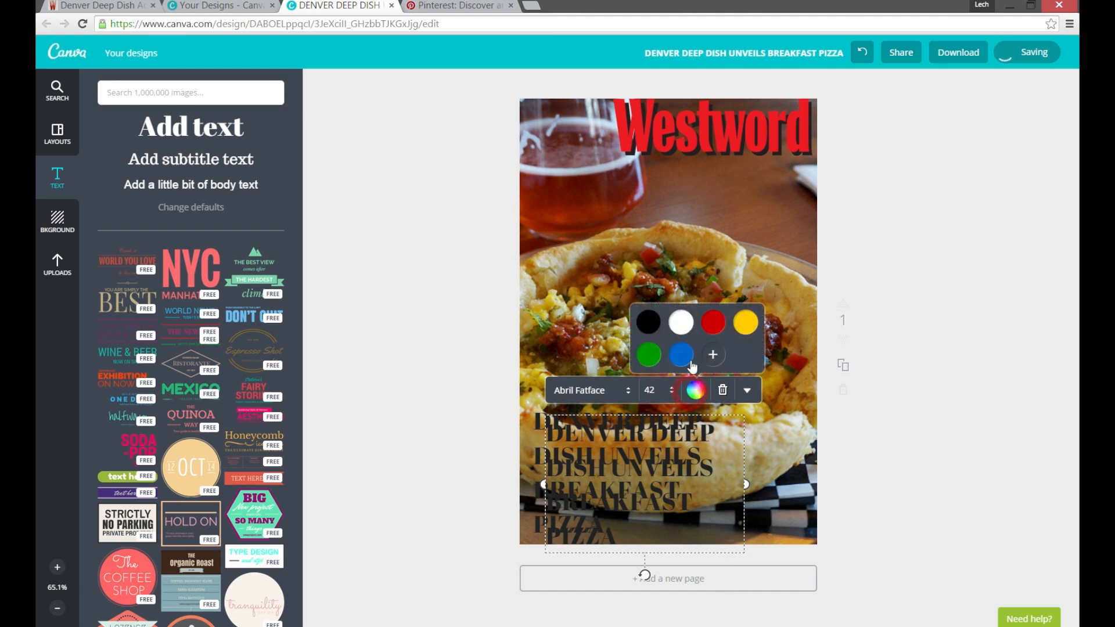
pyautogui.click(680, 322)
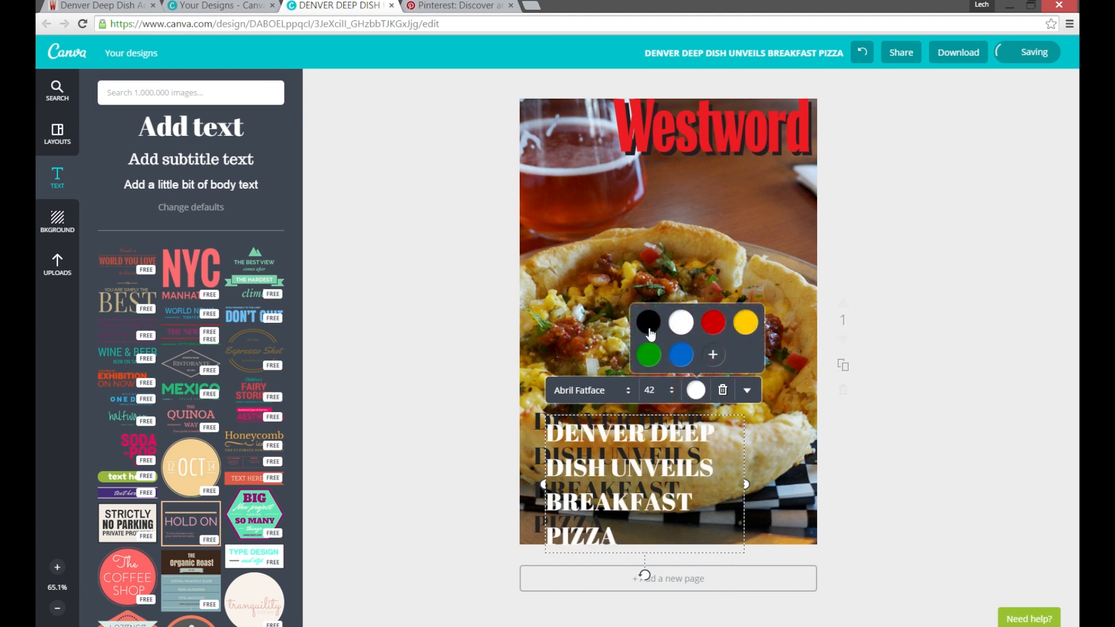
# Try yellow, red, green and blue on the headline copy and set its color back to white.
pyautogui.click(749, 330)
pyautogui.click(713, 323)
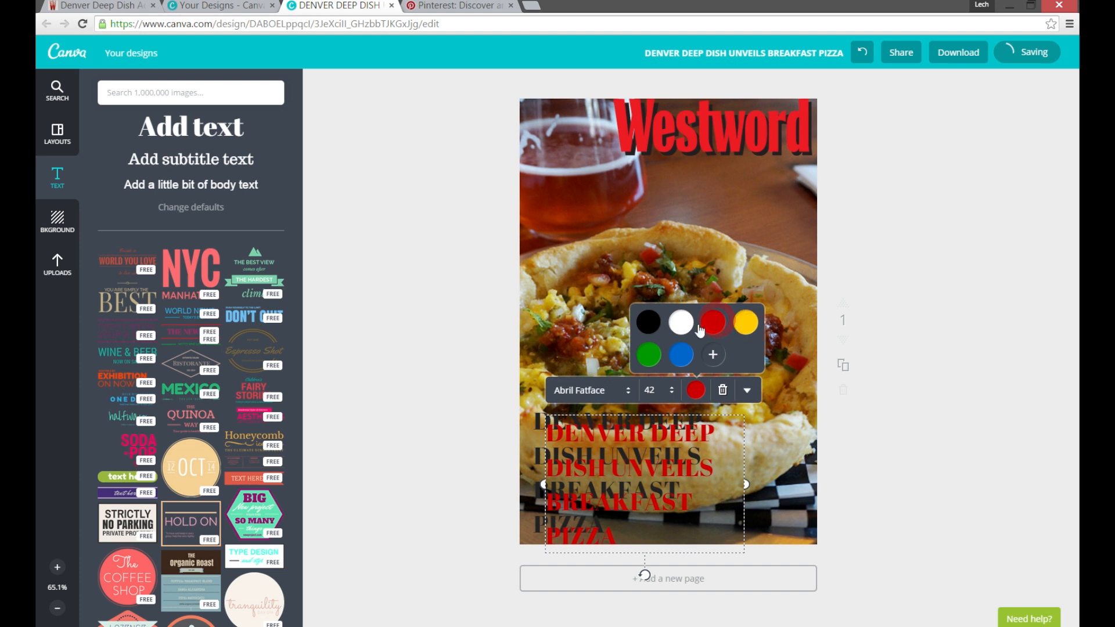
pyautogui.click(680, 322)
pyautogui.click(646, 363)
pyautogui.click(679, 355)
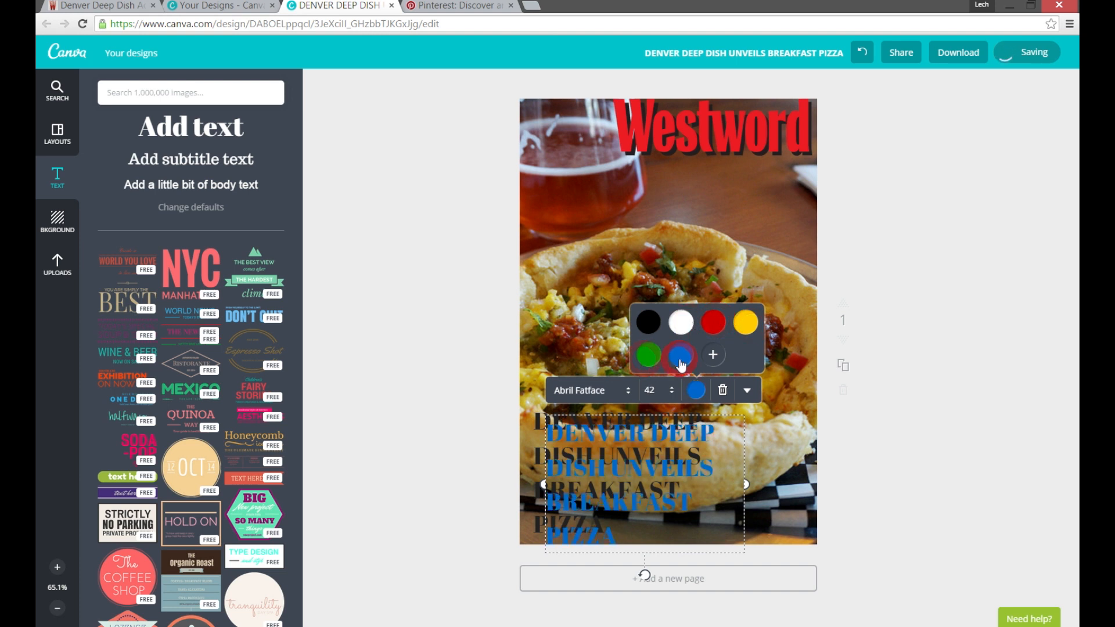
pyautogui.click(675, 317)
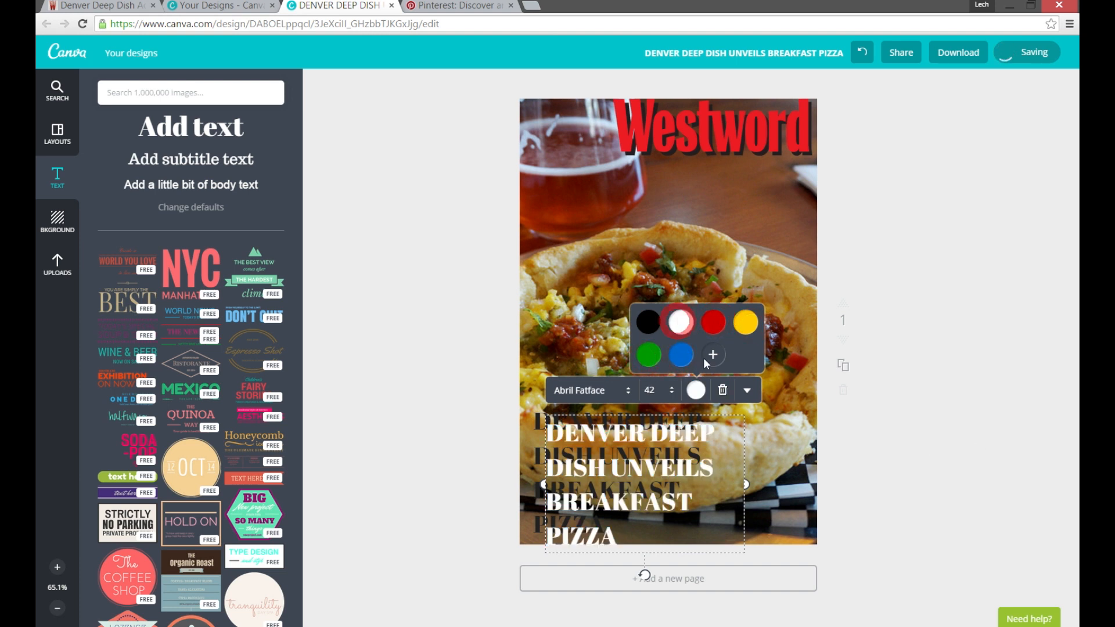
pyautogui.click(941, 458)
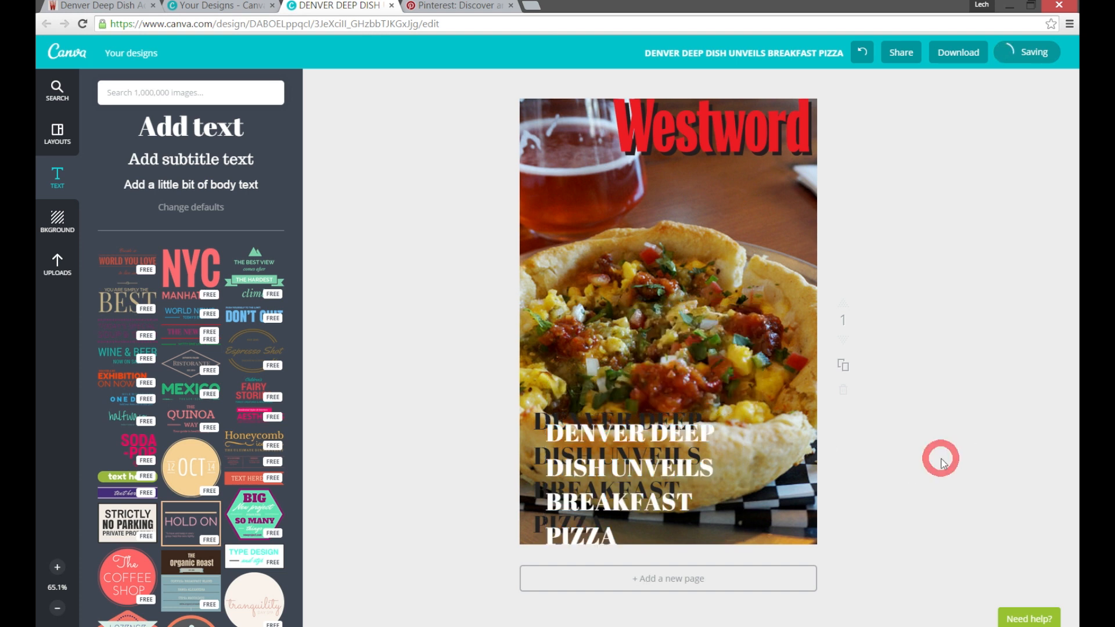
# Nudge the white headline over the dark one, slightly up and left of it, so the dark copy forms a drop shadow.
pyautogui.keyDown('shift'); pyautogui.click(601, 433); pyautogui.keyUp('shift')
pyautogui.press('Up')
pyautogui.press('Up')
pyautogui.press('Up')
pyautogui.press('Up')
pyautogui.press('Up')
pyautogui.press('Up')
pyautogui.press('Up')
pyautogui.press('Up')
pyautogui.press('Up')
pyautogui.press('Up')
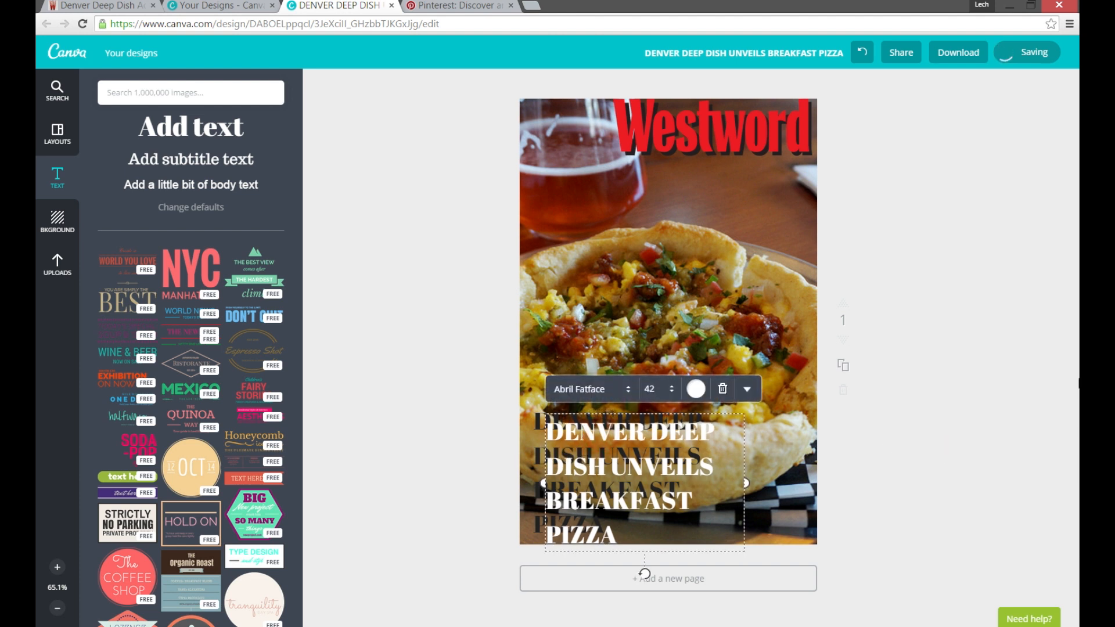
pyautogui.press('Up')
pyautogui.press('Up')
pyautogui.press('Up')
pyautogui.press('Up')
pyautogui.press('Up')
pyautogui.press('Up')
pyautogui.press('Up')
pyautogui.press('Up')
pyautogui.press('Up')
pyautogui.press('Up')
pyautogui.press('Left')
pyautogui.press('Left')
pyautogui.press('Left')
pyautogui.press('Left')
pyautogui.press('Left')
pyautogui.press('Left')
pyautogui.press('Left')
pyautogui.press('Left')
pyautogui.press('Left')
pyautogui.press('Left')
pyautogui.press('Left')
pyautogui.press('Left')
pyautogui.press('Left')
pyautogui.press('Left')
pyautogui.press('Left')
pyautogui.press('Left')
pyautogui.press('Left')
pyautogui.press('Left')
pyautogui.press('Left')
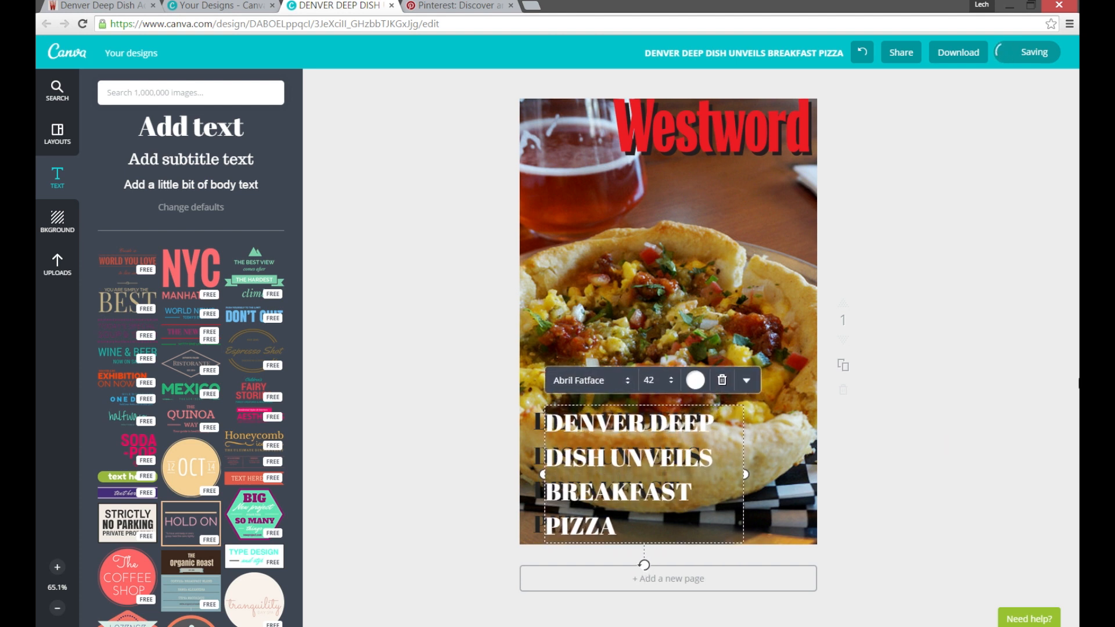
pyautogui.press('Up')
pyautogui.press('Up')
pyautogui.press('Up')
pyautogui.press('Up')
pyautogui.press('Up')
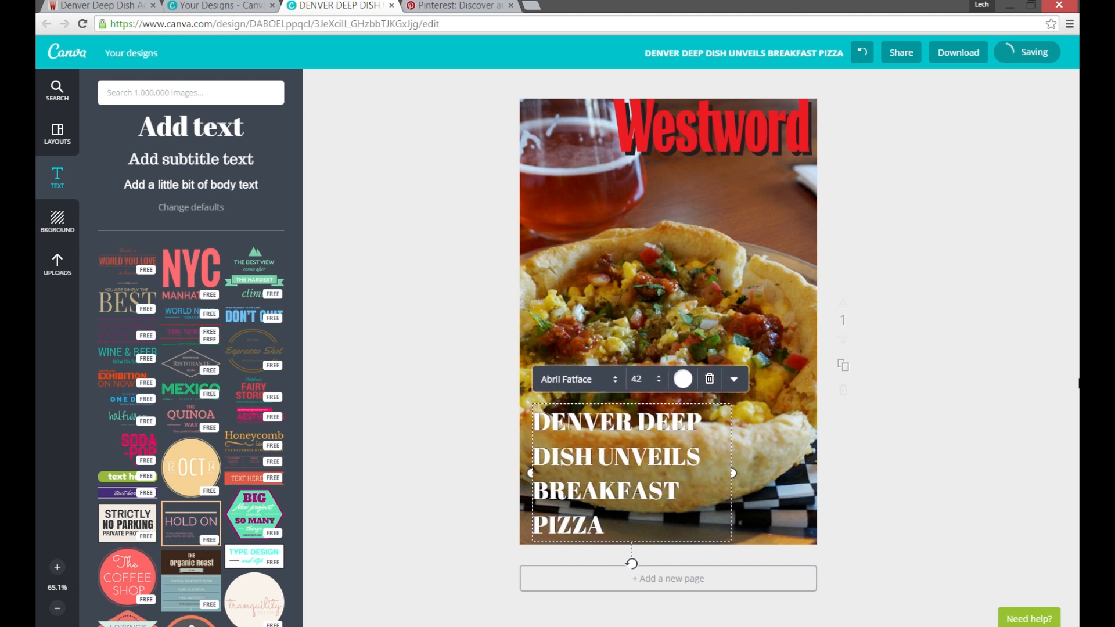
pyautogui.press('Left')
pyautogui.press('Left')
pyautogui.press('Left')
pyautogui.press('Left')
pyautogui.press('Left')
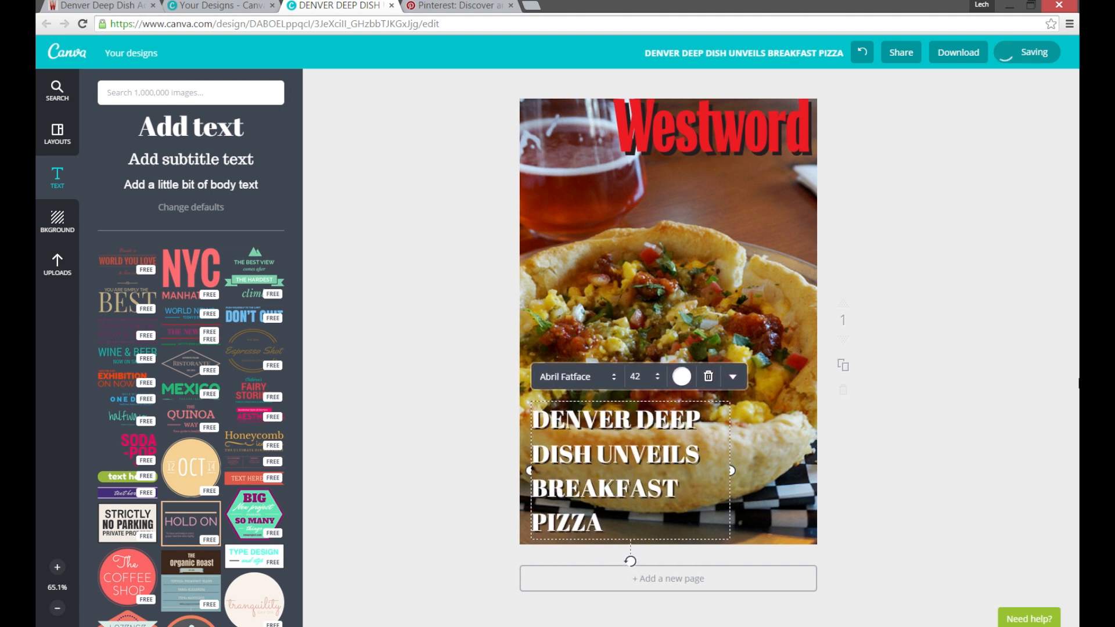
pyautogui.press('Left')
pyautogui.press('Left')
pyautogui.press('Down')
pyautogui.press('Right')
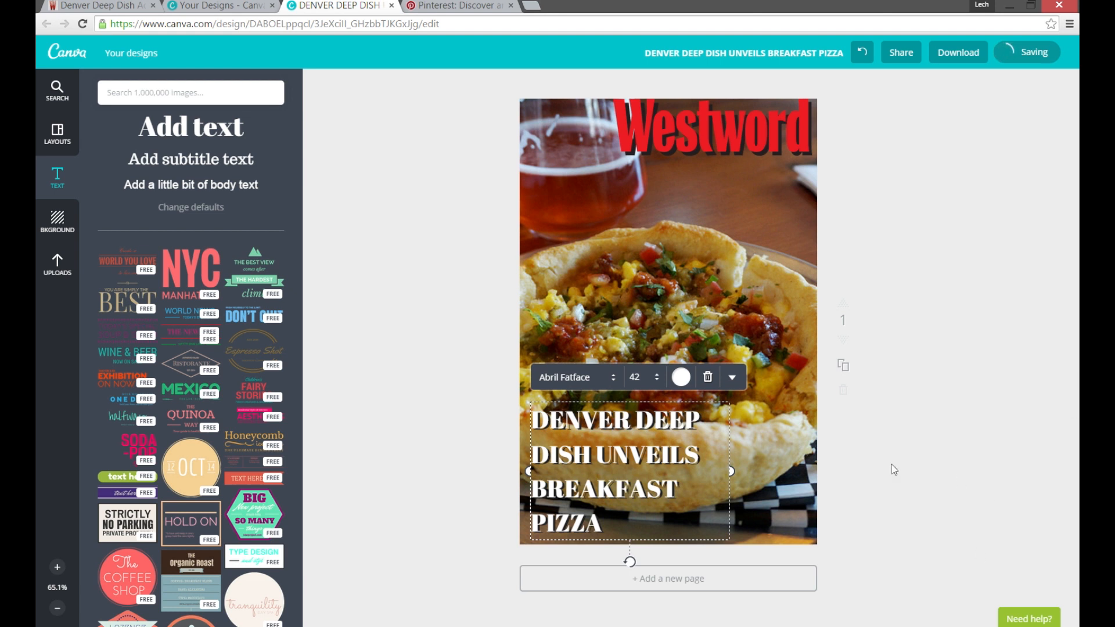
# Examine the white headline and its dark drop shadow up close at 200% magnification.
pyautogui.click(57, 566)
pyautogui.click(57, 566)
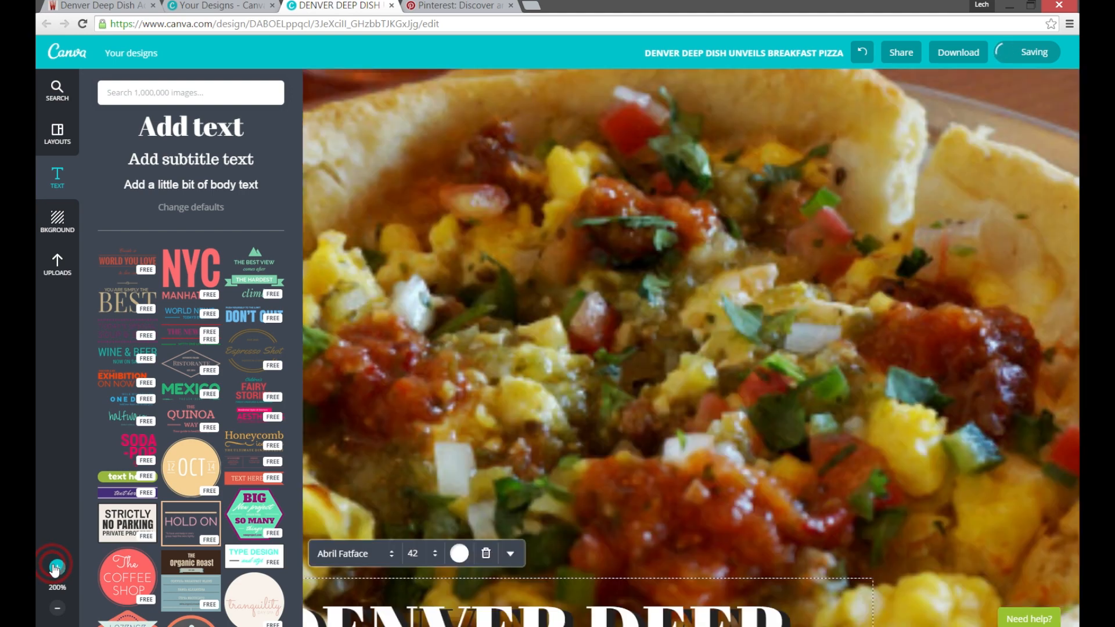
pyautogui.scroll(-10, 533, 435)
pyautogui.scroll(5, 535, 424)
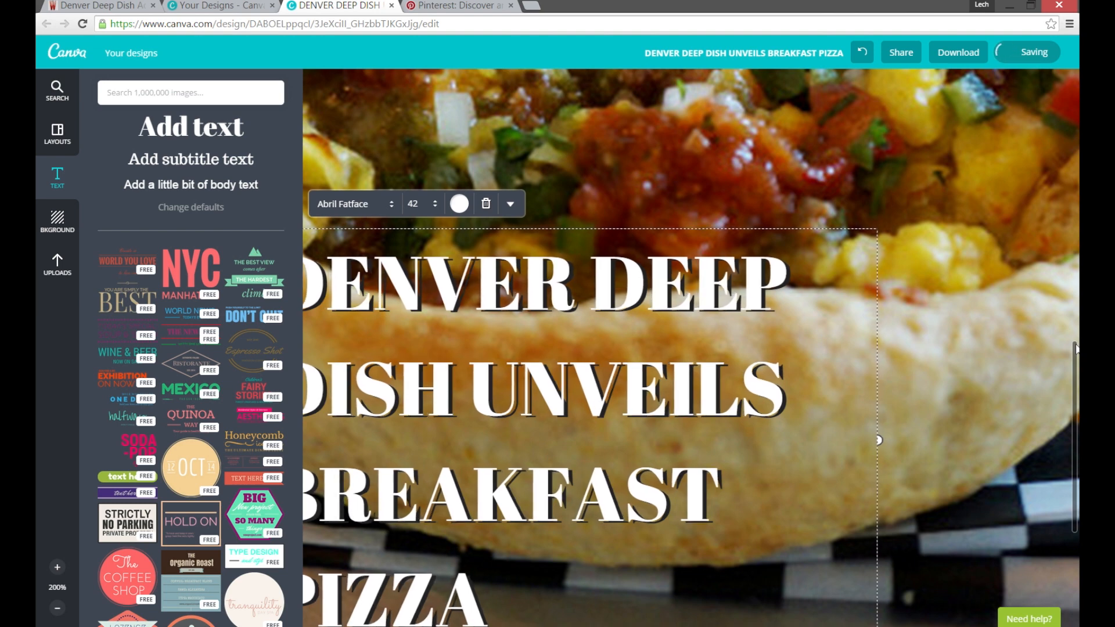
pyautogui.click(57, 607)
pyautogui.click(57, 607)
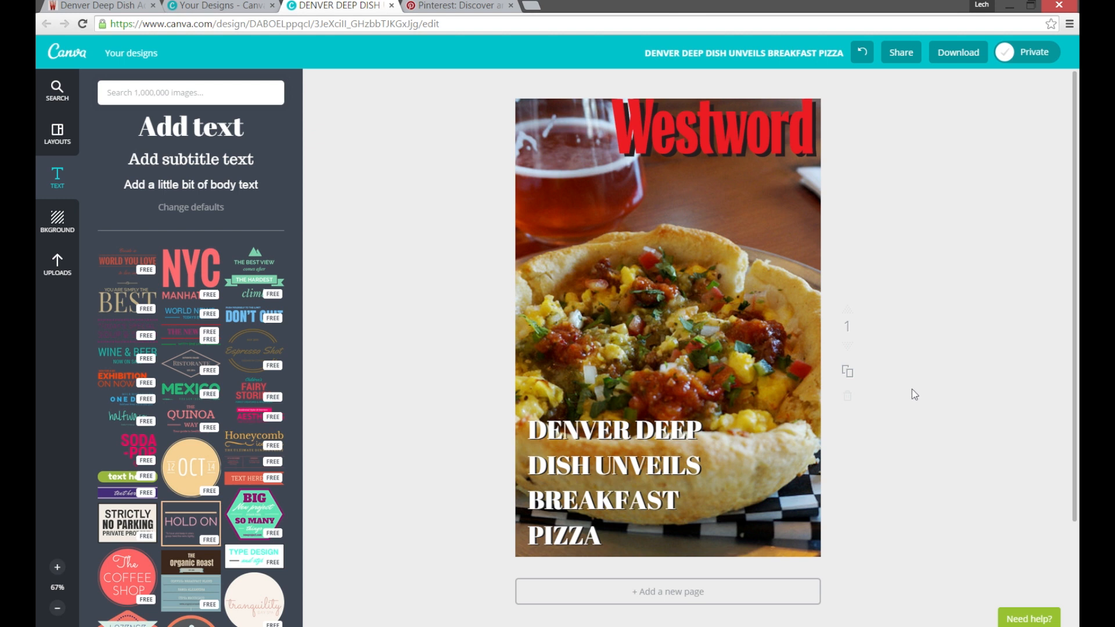
# Set both the brightness and the contrast of the red Westword logo to +100.
pyautogui.click(714, 129)
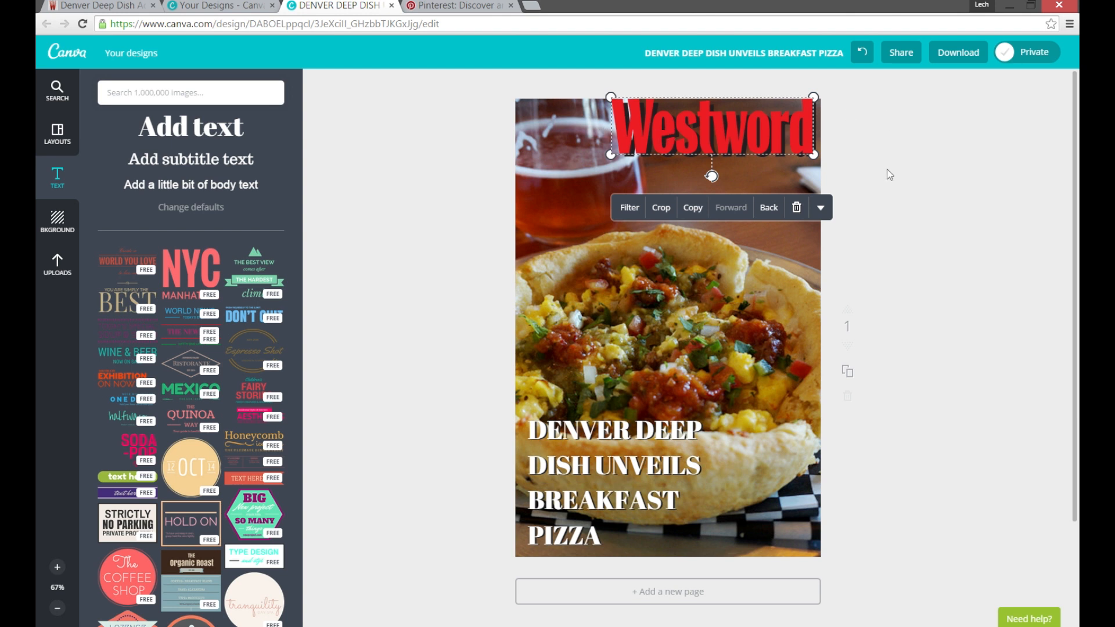
pyautogui.click(629, 208)
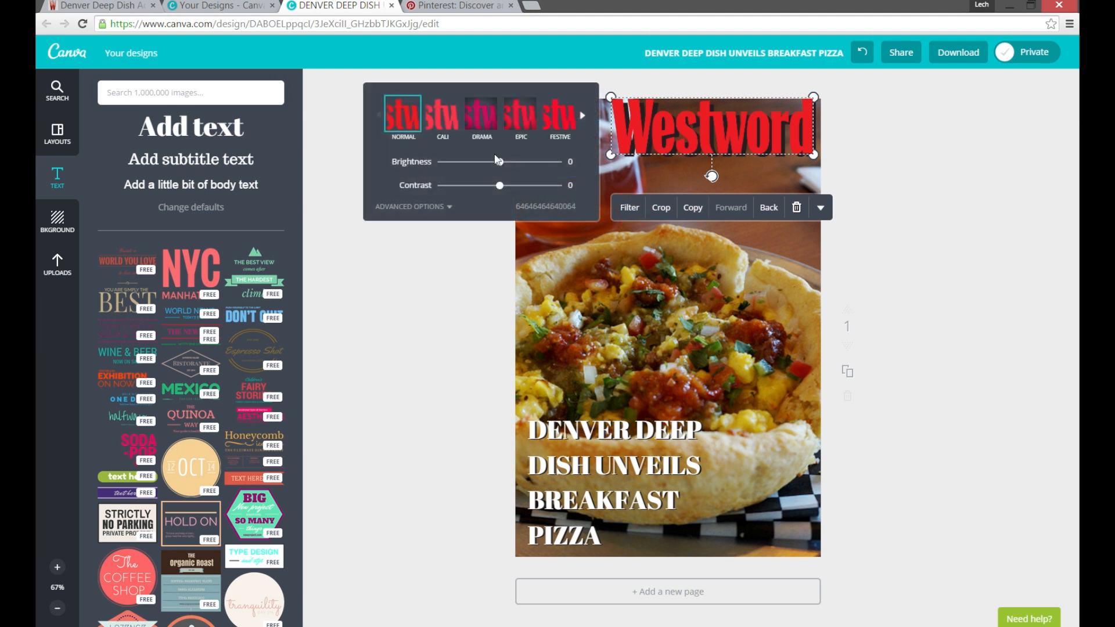
pyautogui.moveTo(499, 162); pyautogui.dragTo(589, 167)
pyautogui.moveTo(502, 189); pyautogui.dragTo(610, 186)
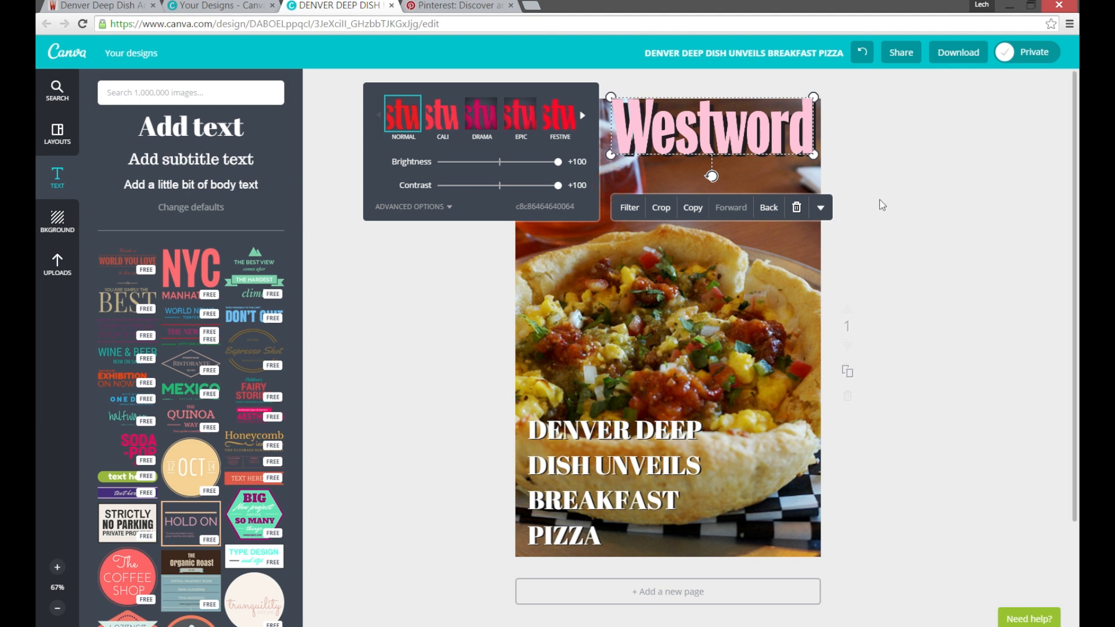
# Look through the logo's filter presets and set its tint to -44 in the advanced filter options.
pyautogui.click(583, 116)
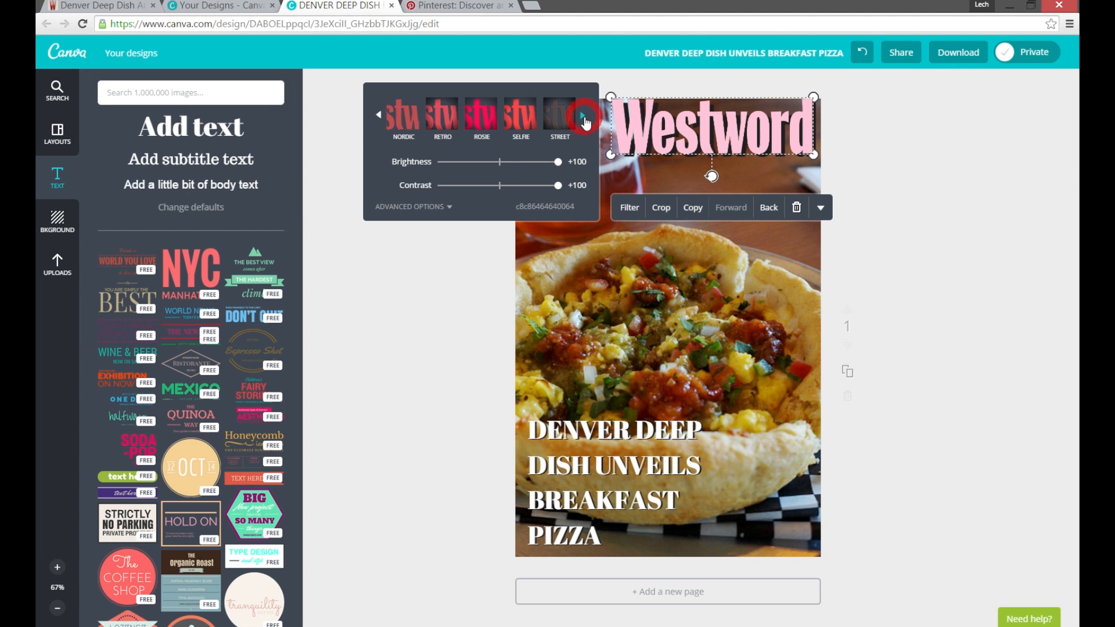
pyautogui.click(585, 122)
pyautogui.click(426, 207)
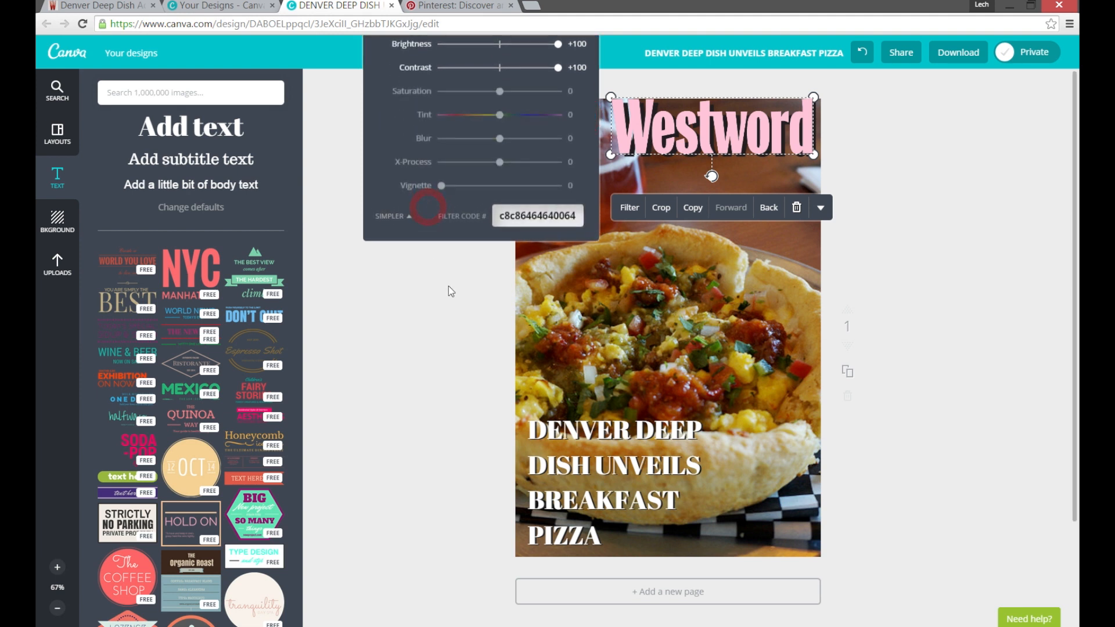
pyautogui.moveTo(499, 114); pyautogui.dragTo(474, 126)
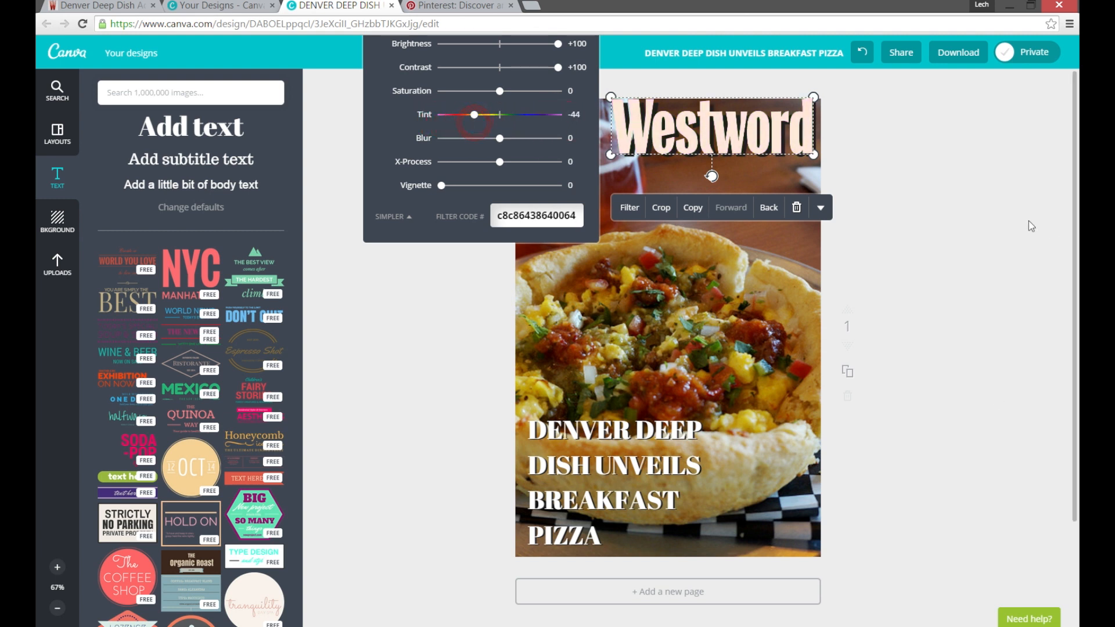
pyautogui.click(856, 230)
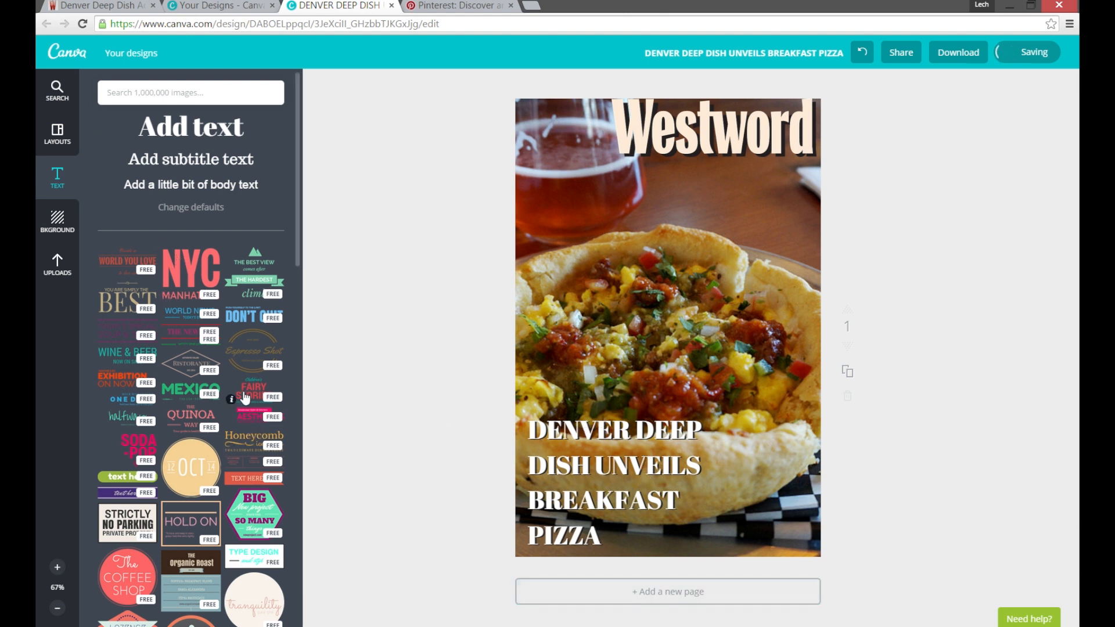
# Browse the ready-made text designs and add the round "tranquility day spa" badge to the page.
pyautogui.scroll(-4, 269, 337)
pyautogui.scroll(-3, 270, 337)
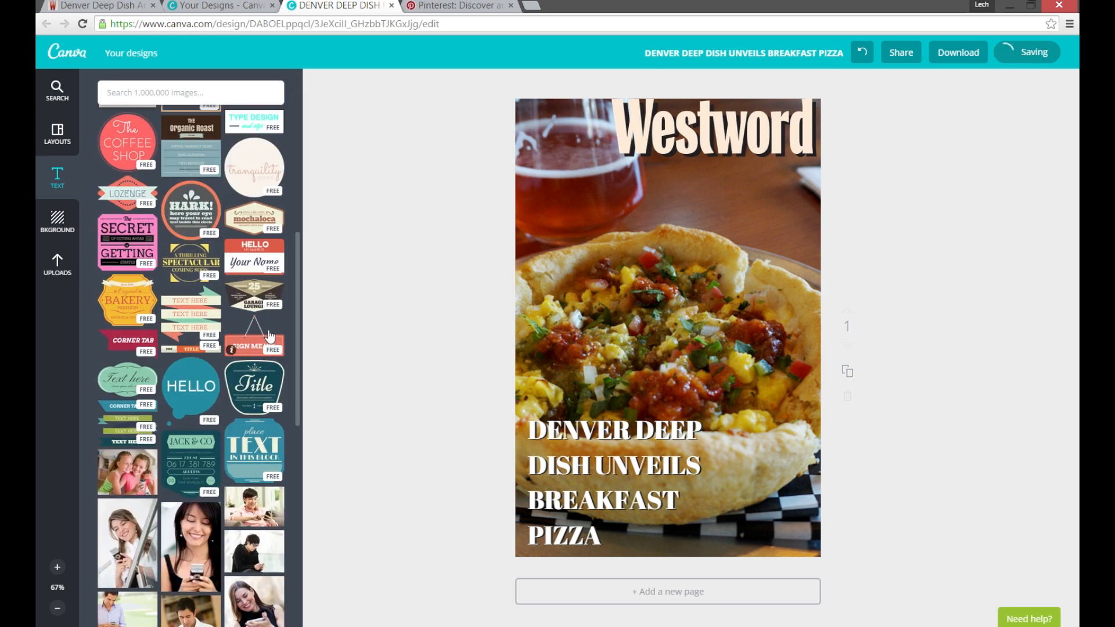
pyautogui.scroll(3, 270, 336)
pyautogui.scroll(-3, 270, 336)
pyautogui.moveTo(270, 336)
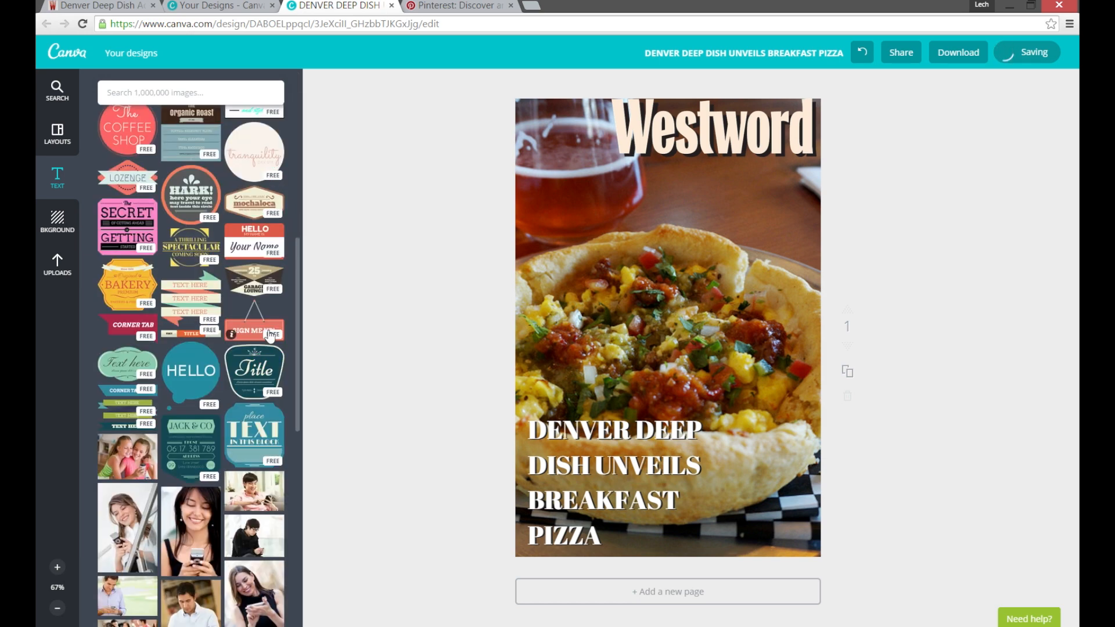
pyautogui.scroll(-3, 187, 307)
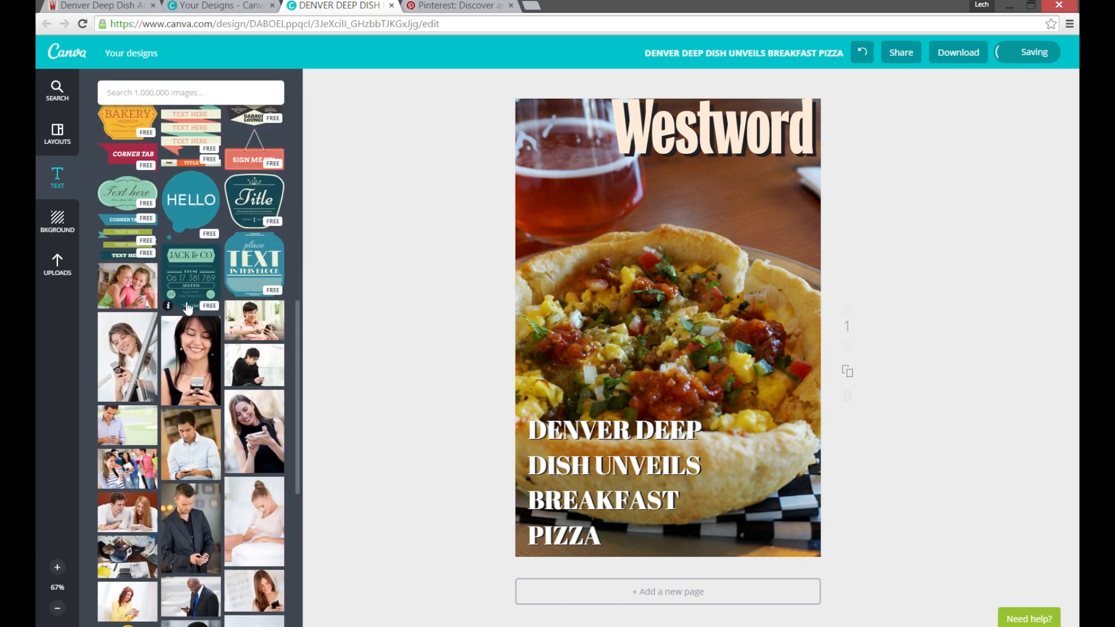
pyautogui.scroll(5, 187, 308)
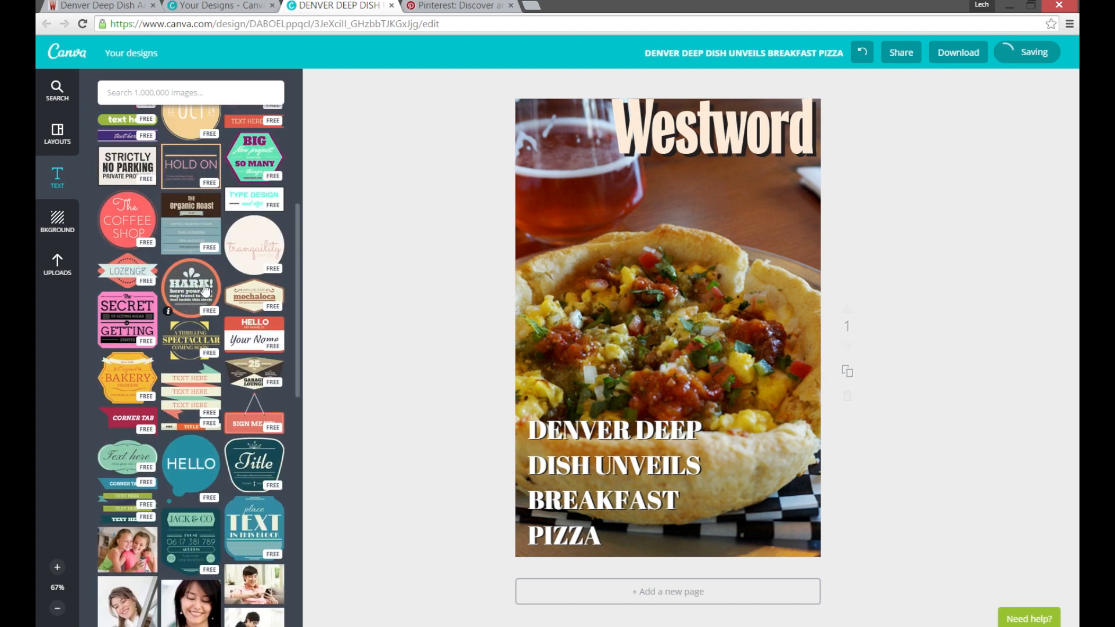
pyautogui.click(256, 238)
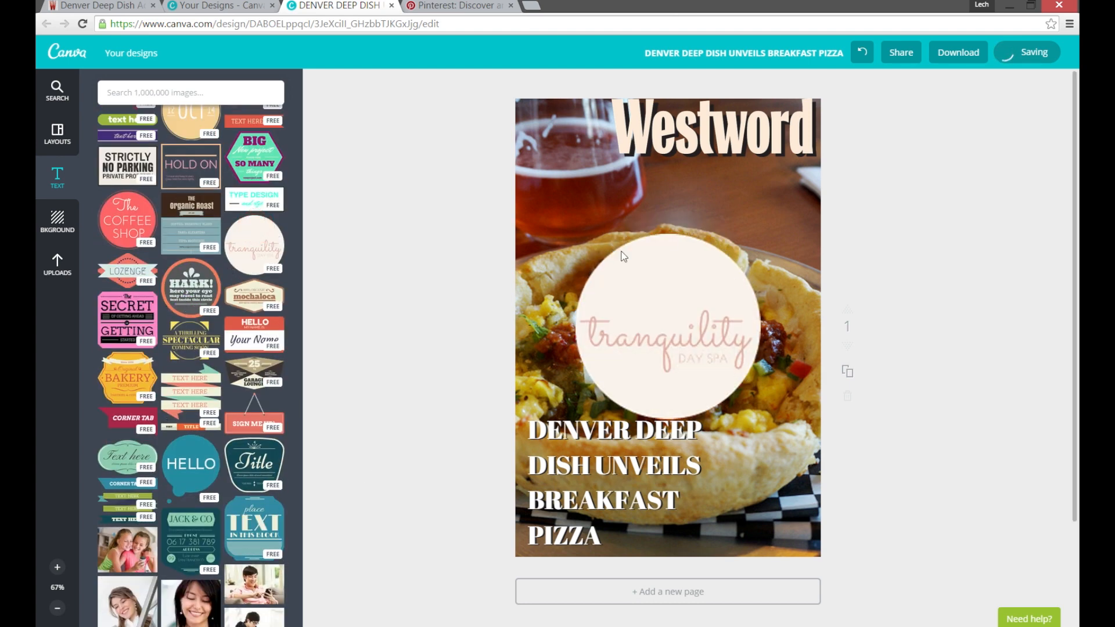
# Delete the "tranquility" and "DAY SPA" texts from the badge, leaving only its plain circle.
pyautogui.click(626, 337)
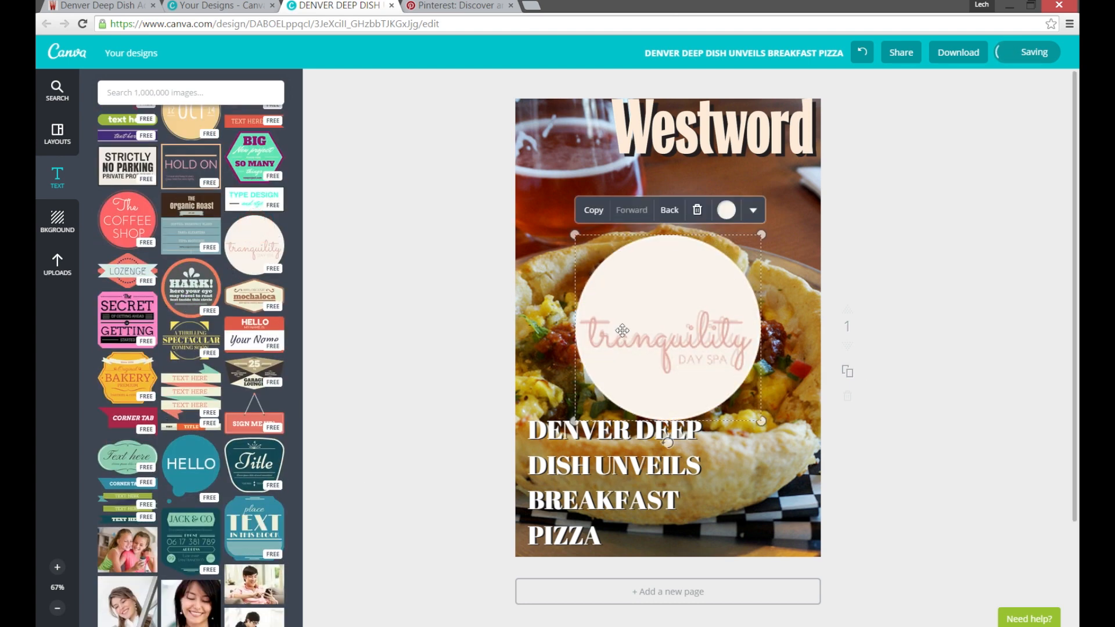
pyautogui.doubleClick(667, 331)
pyautogui.press('BackSpace')
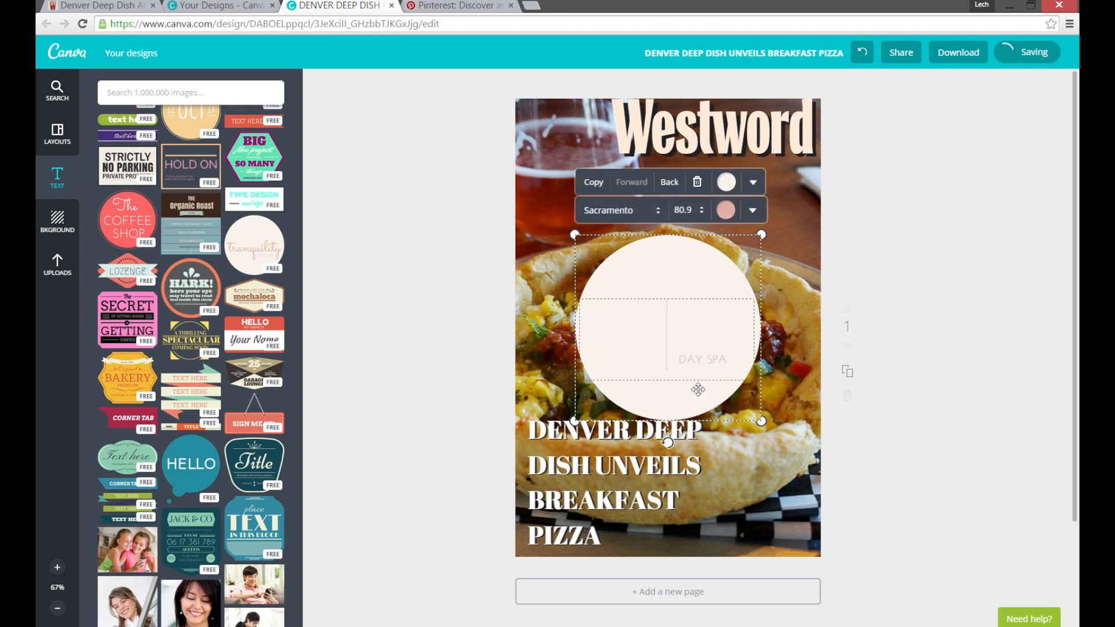
pyautogui.click(699, 364)
pyautogui.click(660, 357)
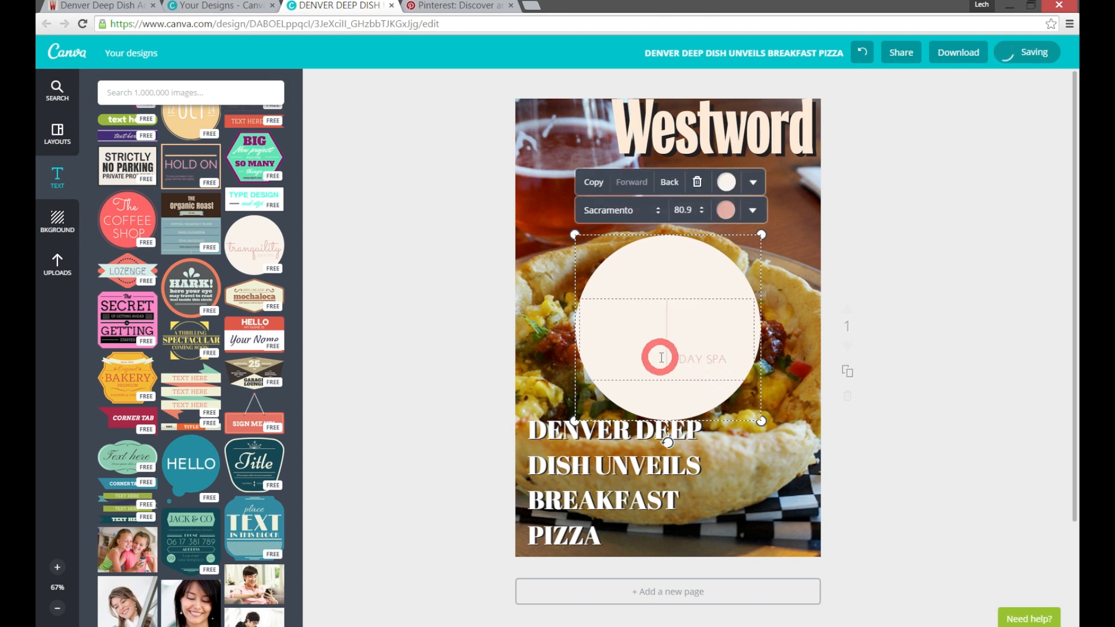
pyautogui.click(712, 361)
pyautogui.click(736, 346)
pyautogui.click(710, 295)
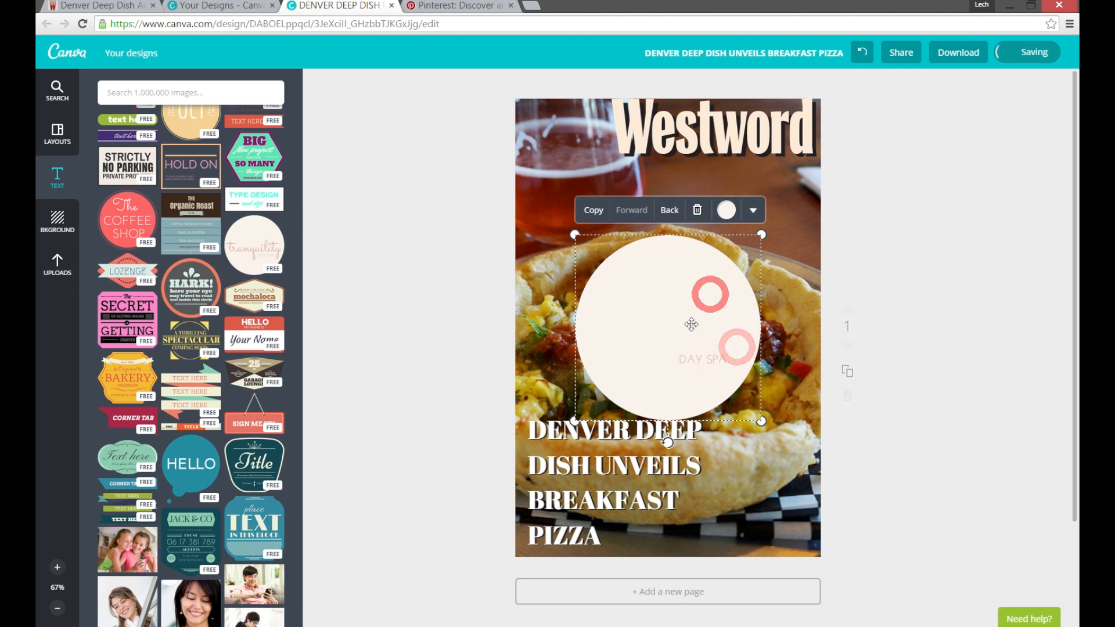
pyautogui.click(710, 358)
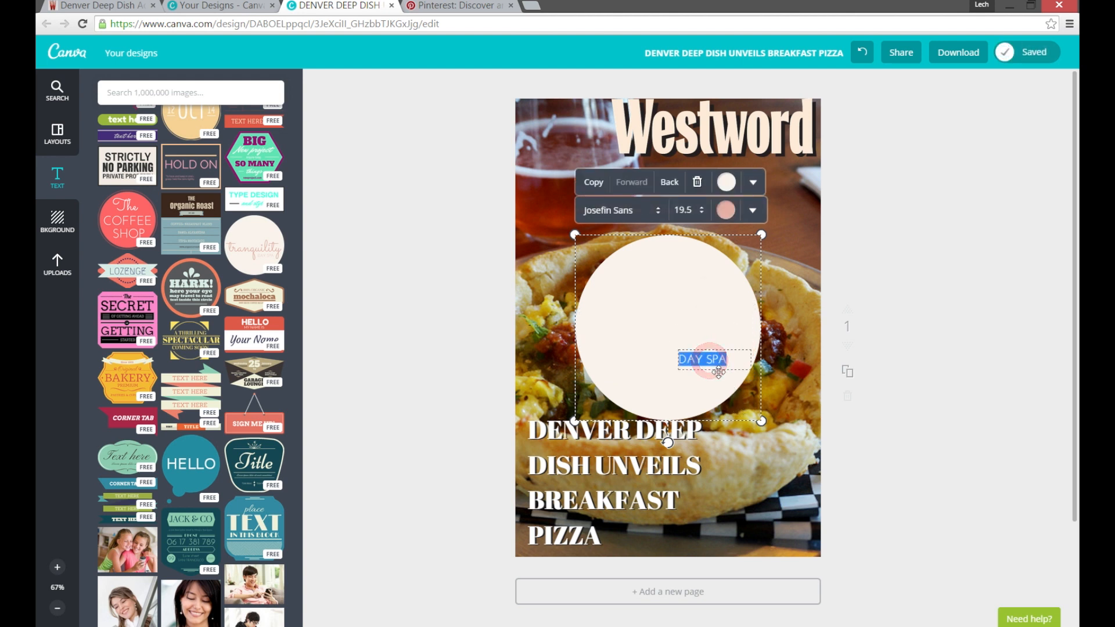
pyautogui.press('BackSpace')
pyautogui.click(929, 371)
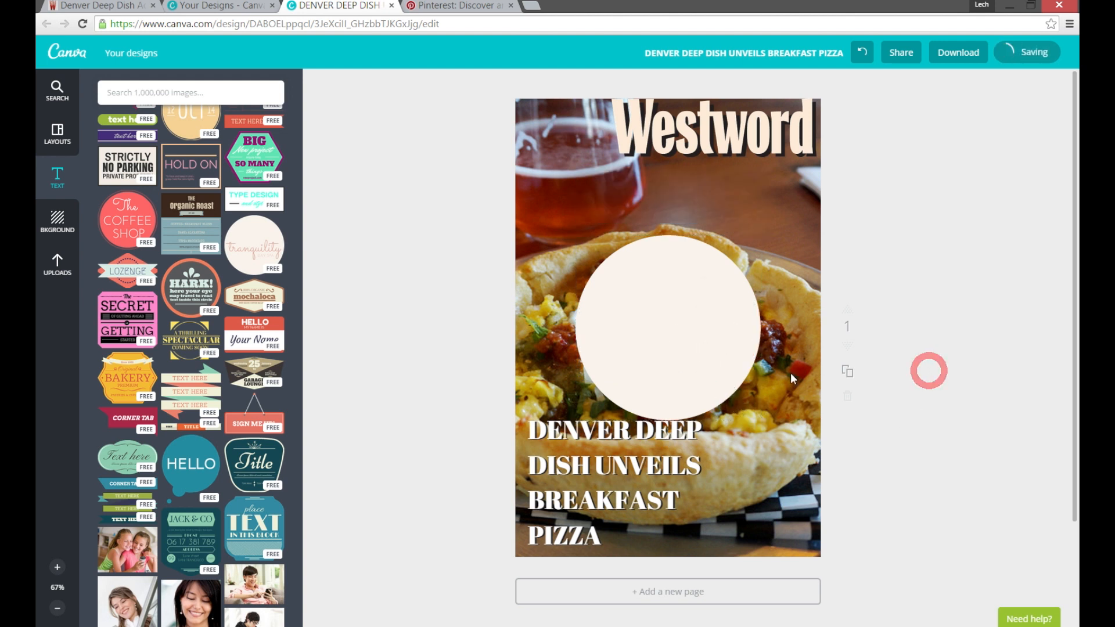
# Send the circle behind the headline in the photo's lower left corner and enlarge it to back the whole text.
pyautogui.click(661, 271)
pyautogui.click(670, 210)
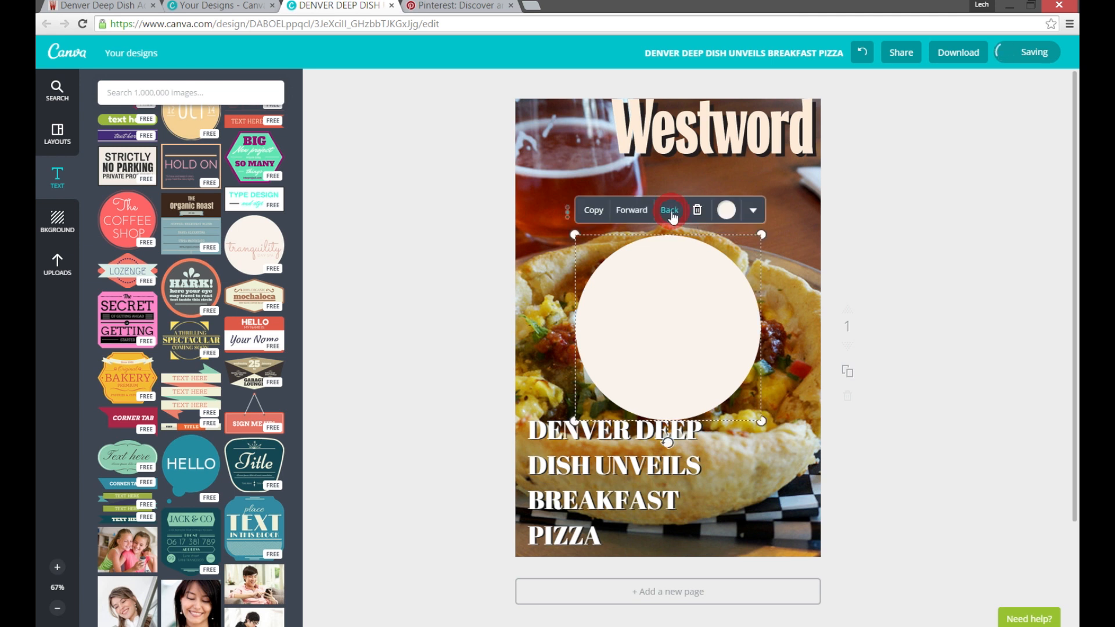
pyautogui.moveTo(688, 317); pyautogui.dragTo(603, 465)
pyautogui.click(592, 356)
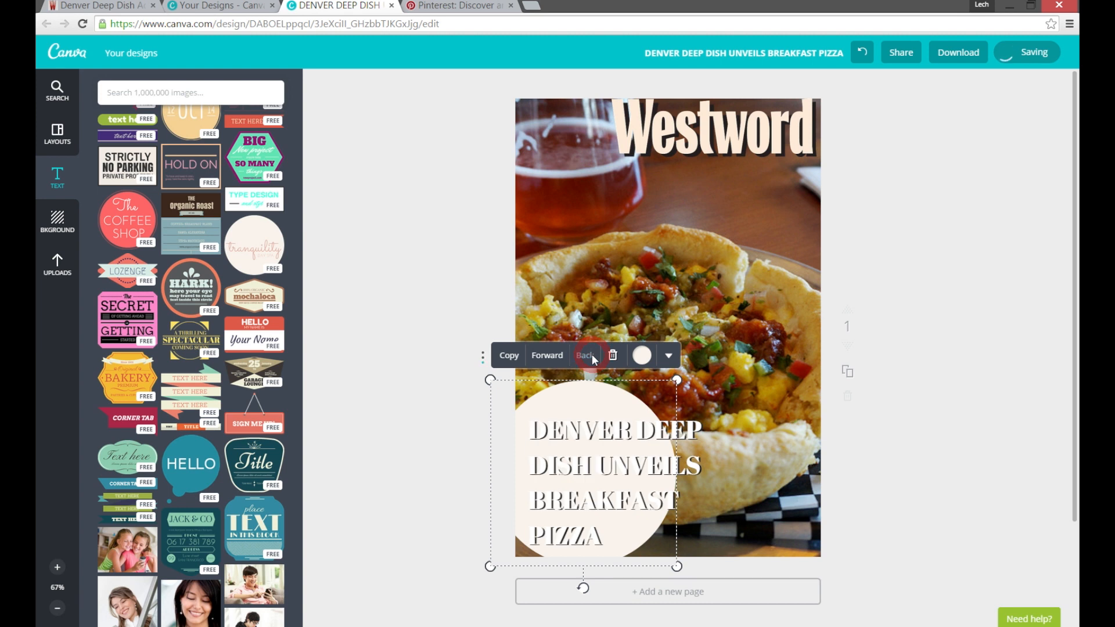
pyautogui.moveTo(676, 380); pyautogui.dragTo(740, 317)
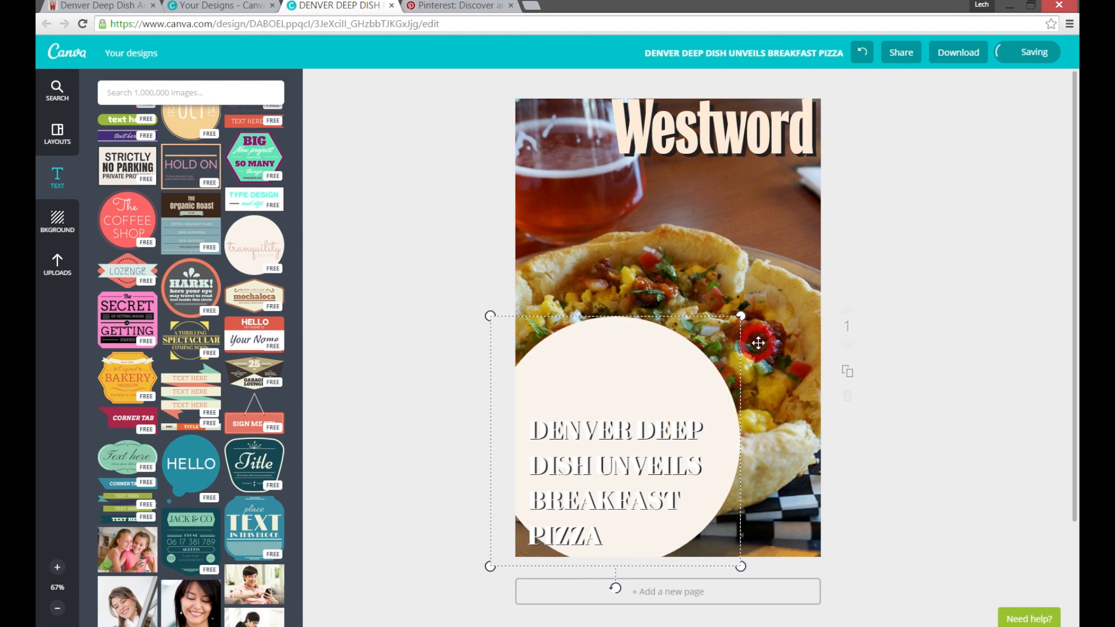
pyautogui.moveTo(660, 375); pyautogui.dragTo(658, 422)
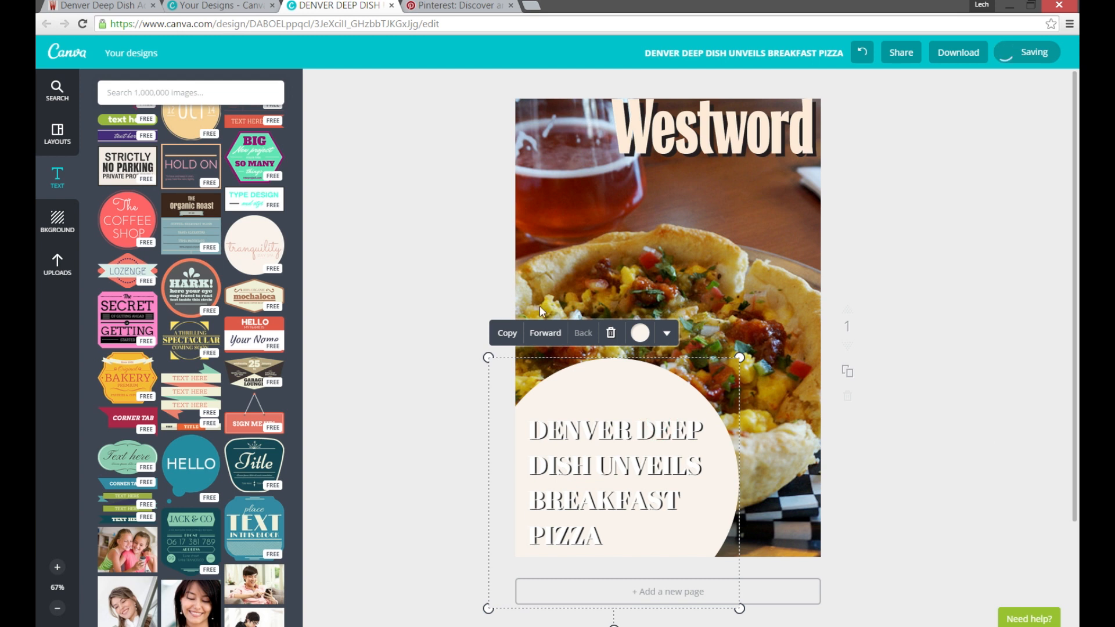
# Color the circle behind the headline black and lower its opacity so the photo shows through.
pyautogui.click(641, 333)
pyautogui.click(592, 231)
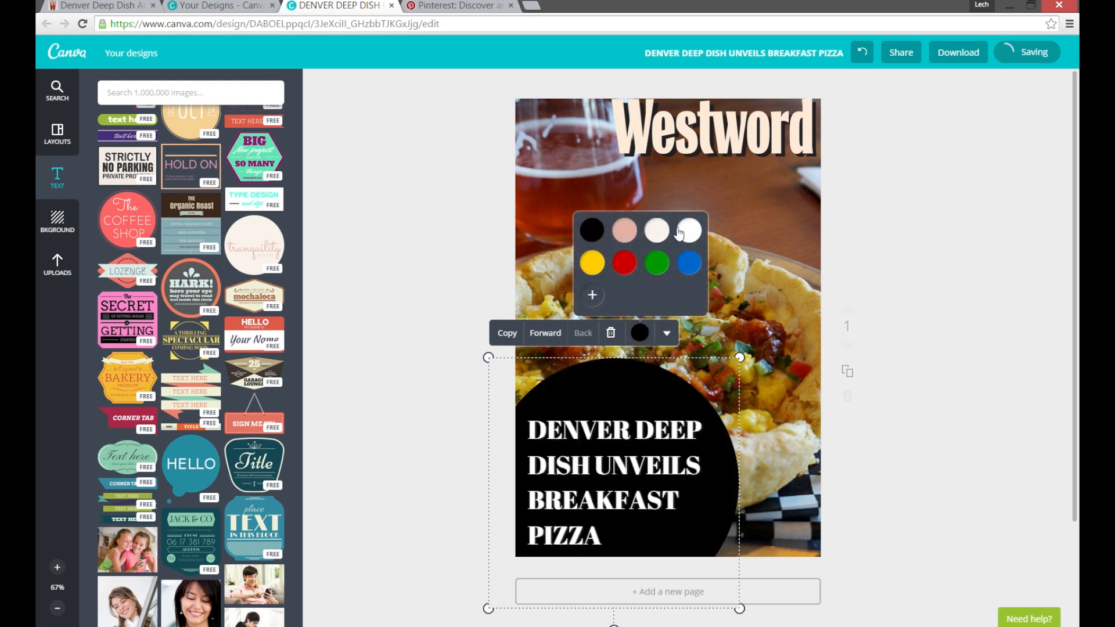
pyautogui.click(663, 337)
pyautogui.click(660, 375)
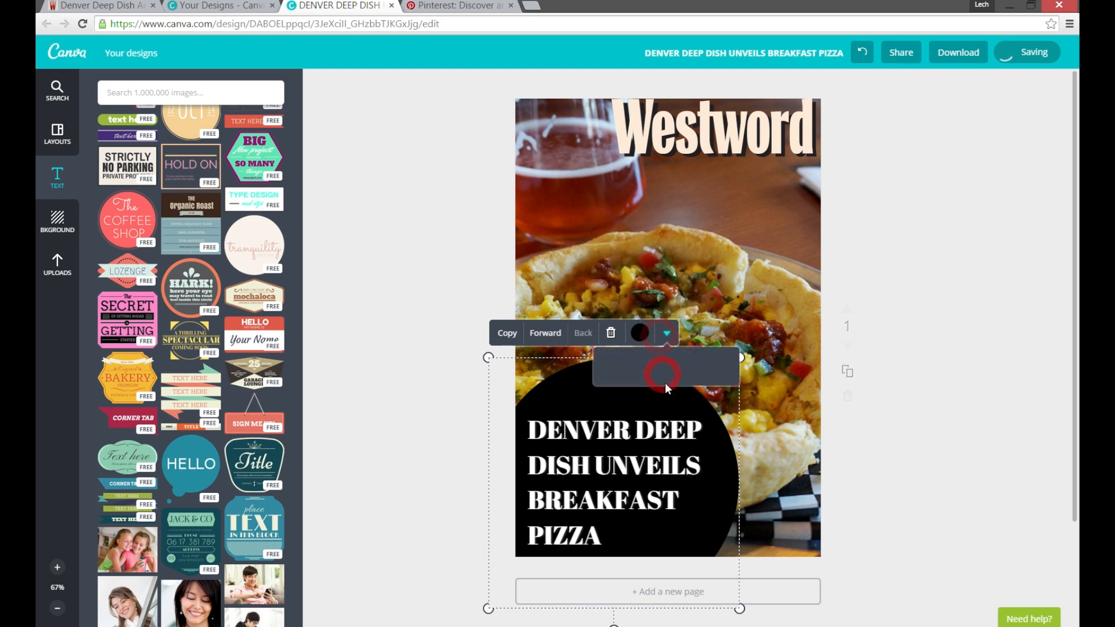
pyautogui.moveTo(725, 361); pyautogui.dragTo(649, 391)
pyautogui.click(1009, 320)
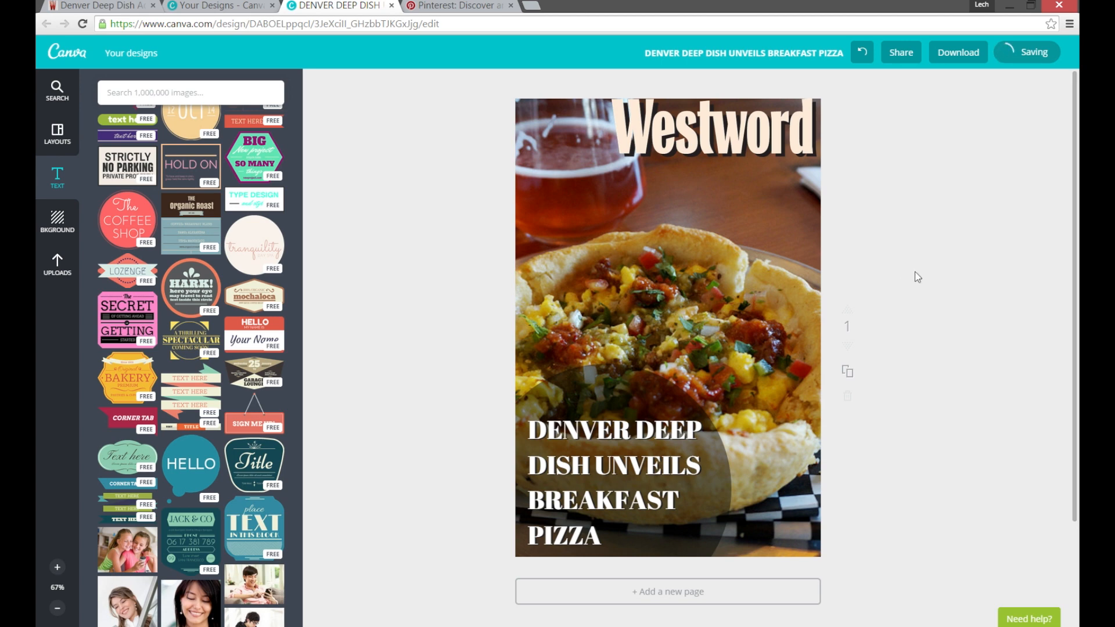
# Download the finished design as a PNG image and open the downloaded file in IrfanView.
pyautogui.click(971, 54)
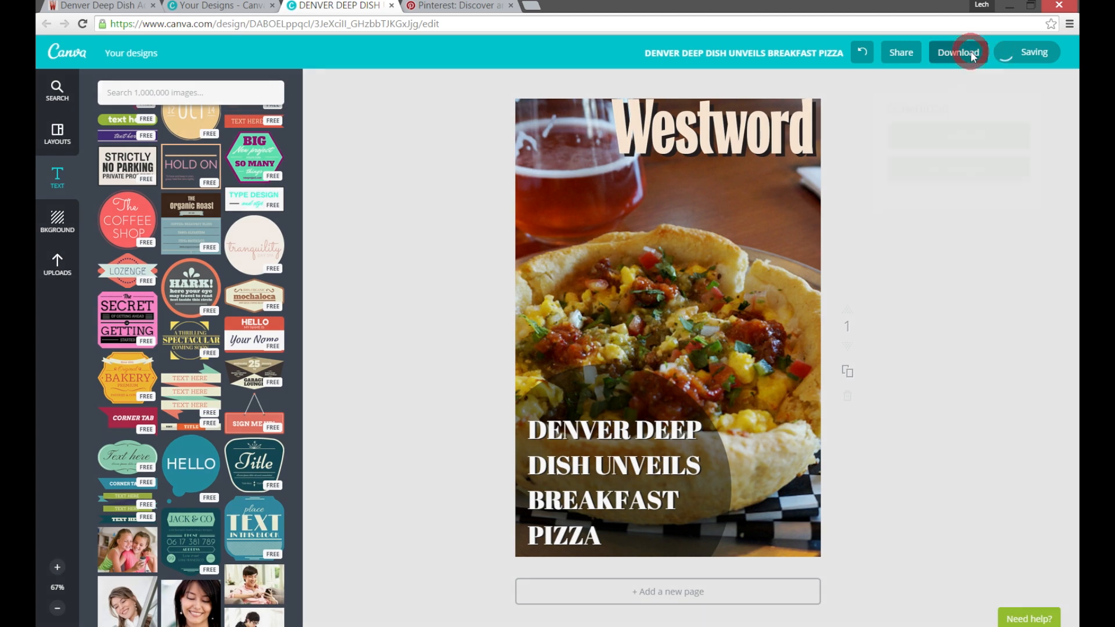
pyautogui.click(935, 122)
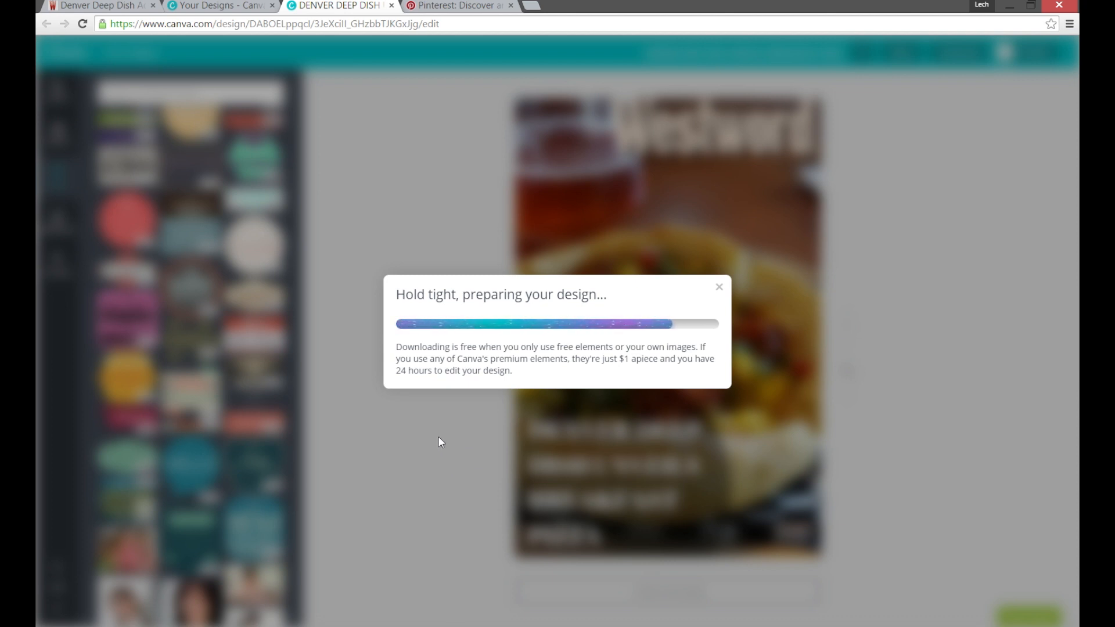
pyautogui.click(124, 607)
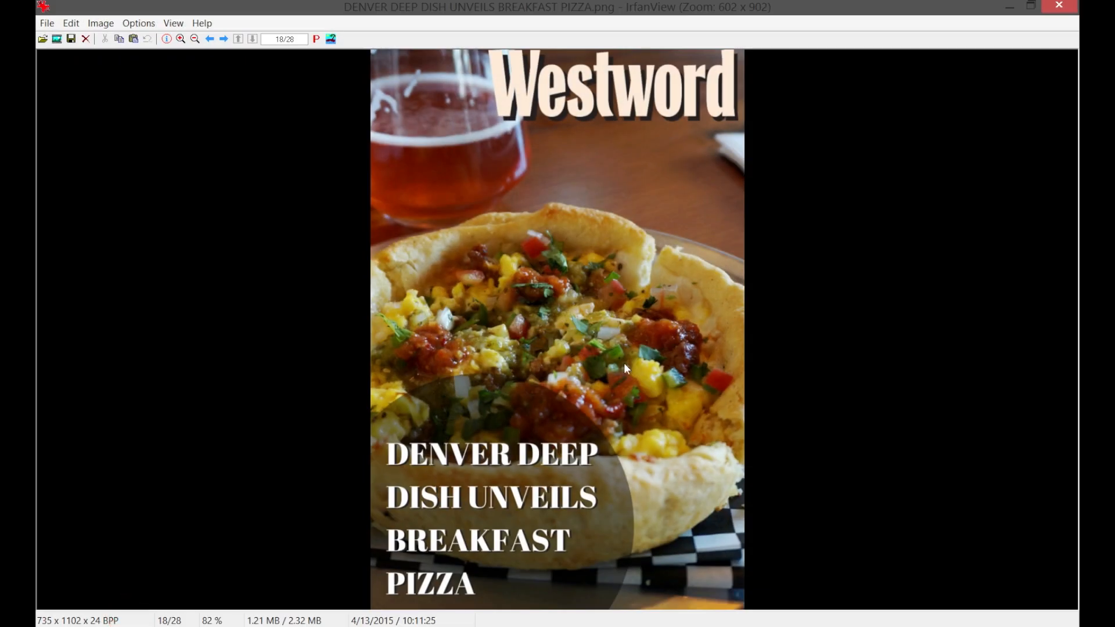
# Examine the downloaded graphic up close, from the Westword logo down to the headline over the dark circle.
pyautogui.scroll(4, 908, 305)
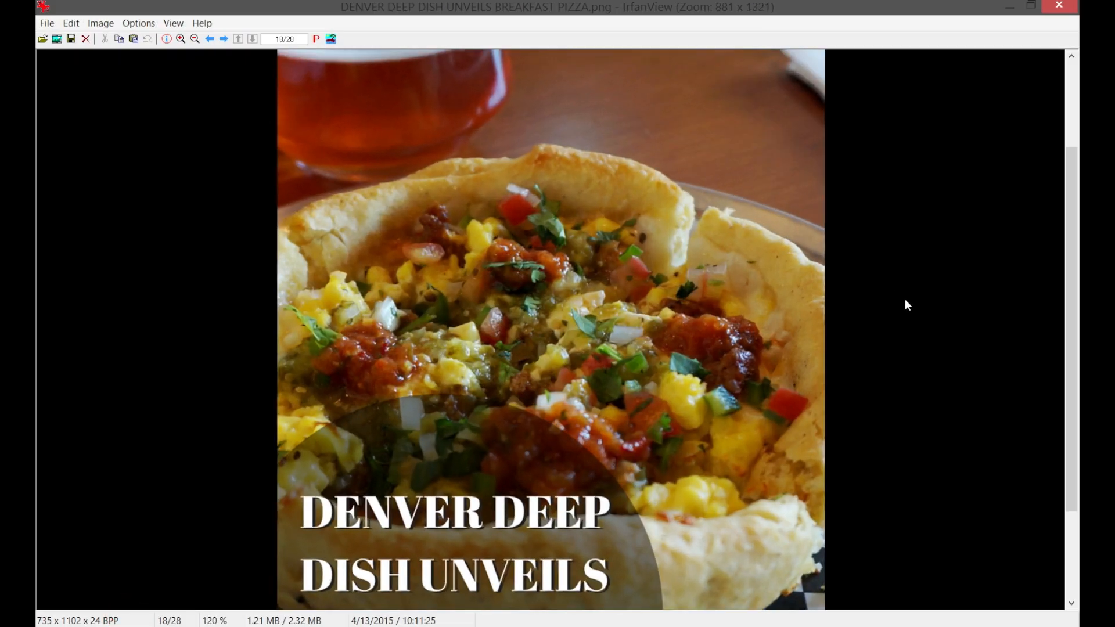
pyautogui.scroll(-4, 905, 300)
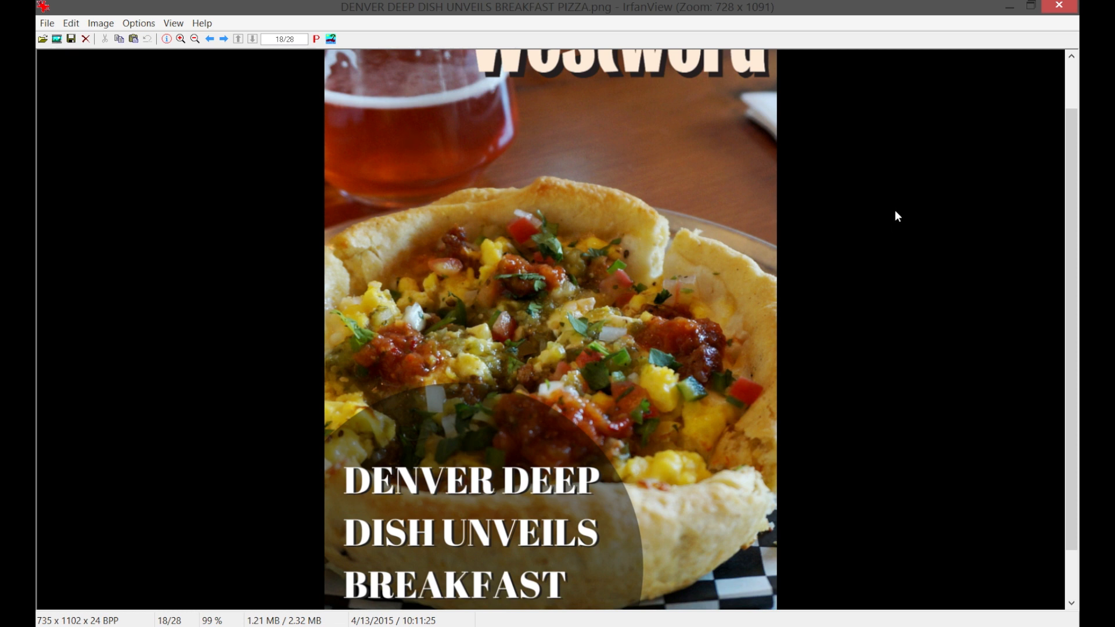
pyautogui.scroll(1, 867, 250)
pyautogui.scroll(-2, 866, 260)
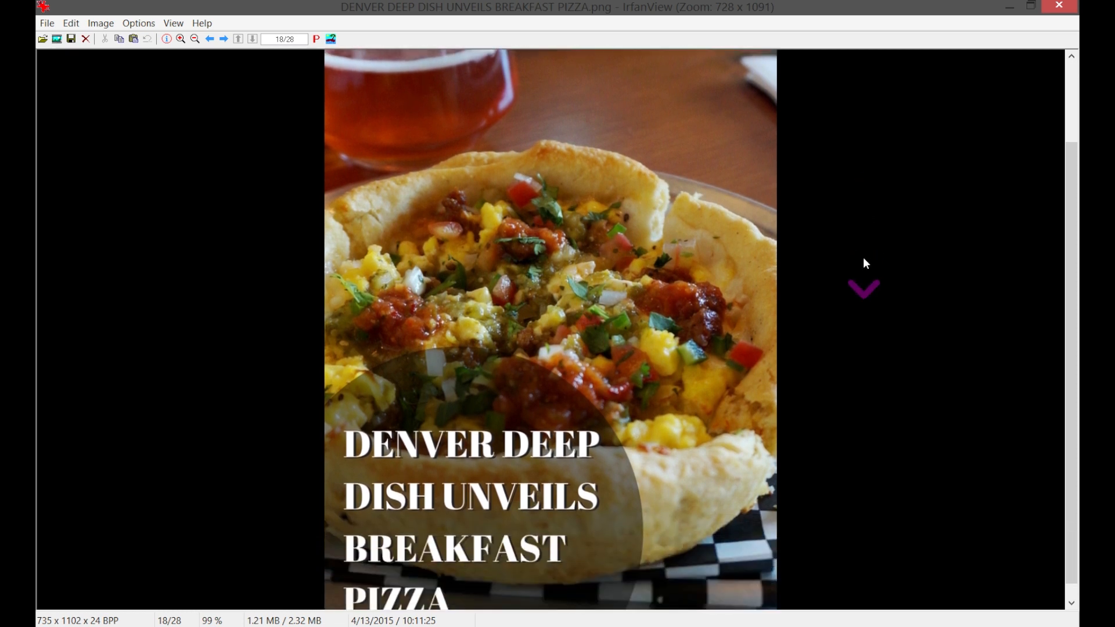
pyautogui.scroll(2, 863, 263)
pyautogui.scroll(1, 687, 265)
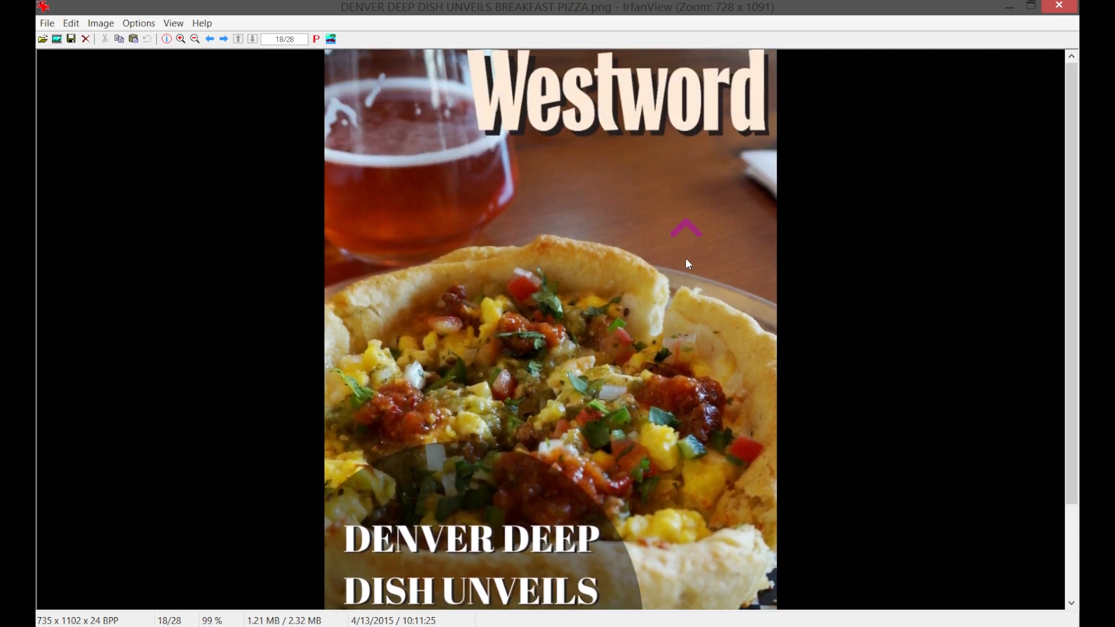
# Resize the downloaded pizza graphic to 50% of its original width and height, preserving the aspect ratio.
pyautogui.scroll(-1, 771, 386)
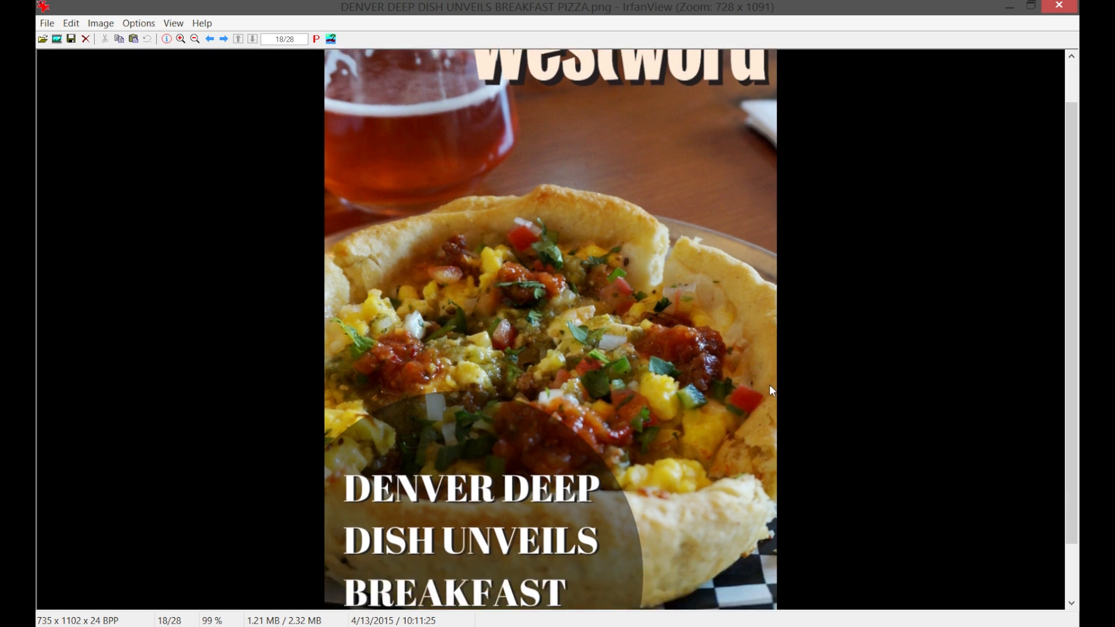
pyautogui.scroll(-1, 954, 363)
pyautogui.scroll(1, 949, 362)
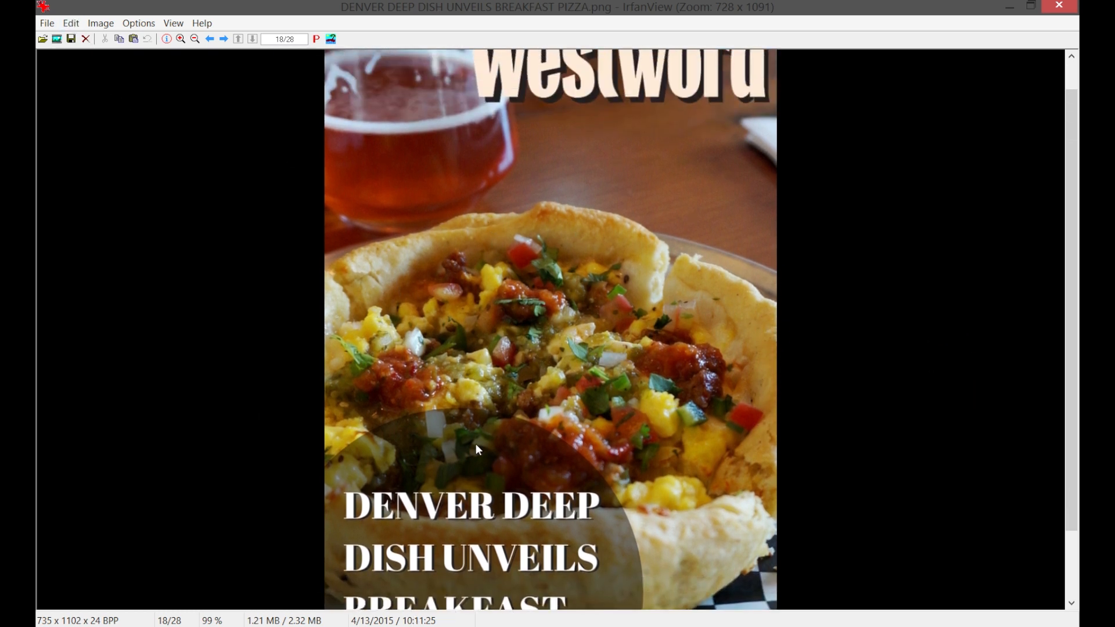
pyautogui.scroll(1, 743, 397)
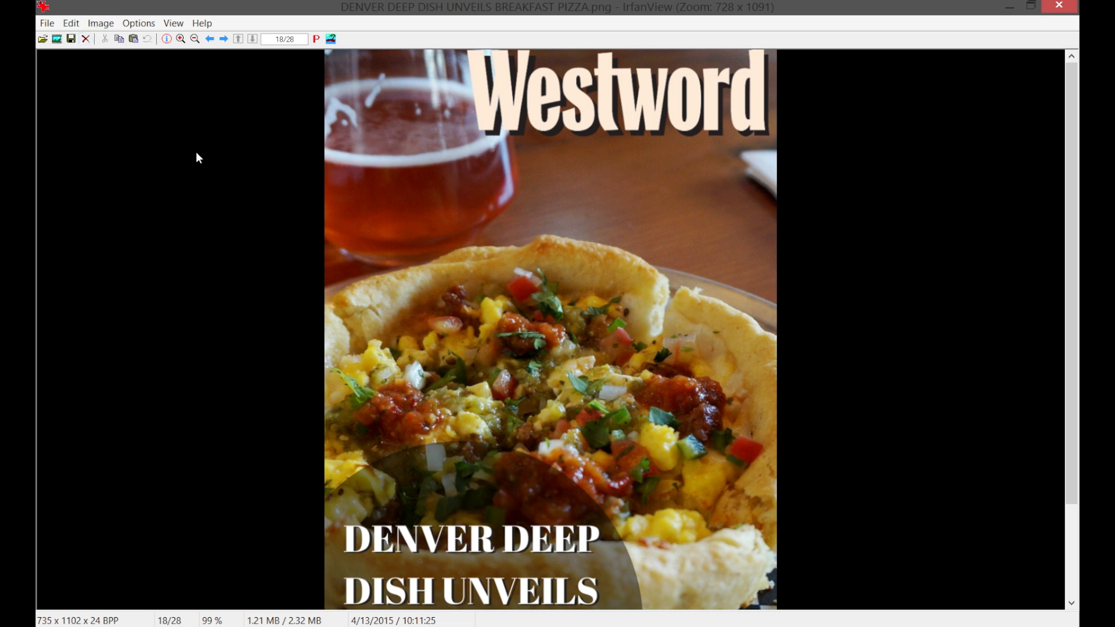
pyautogui.click(101, 22)
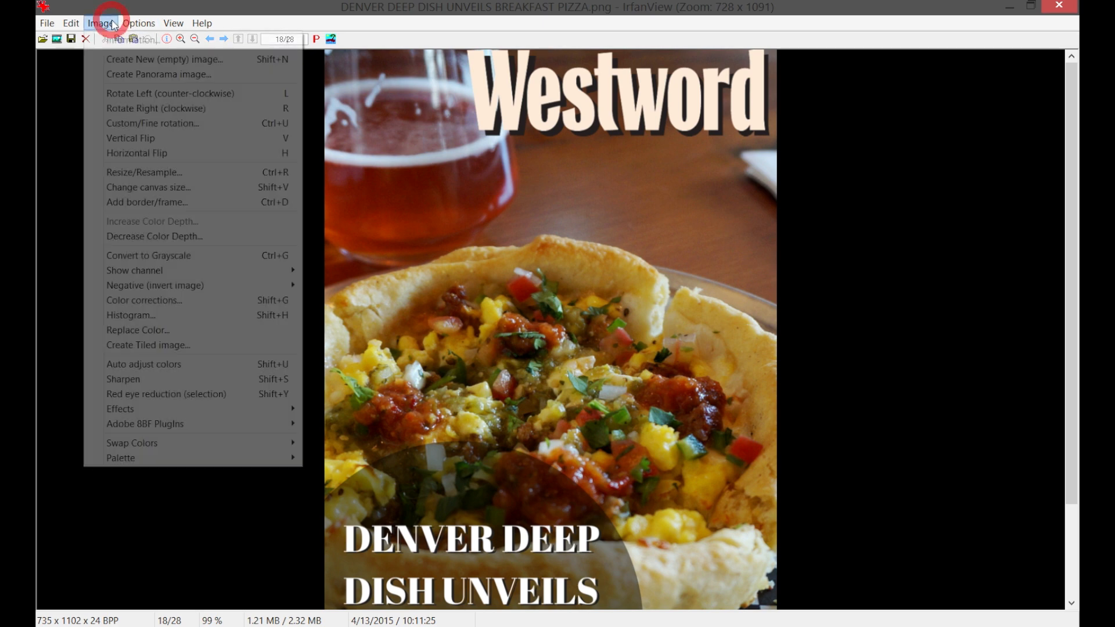
pyautogui.click(163, 172)
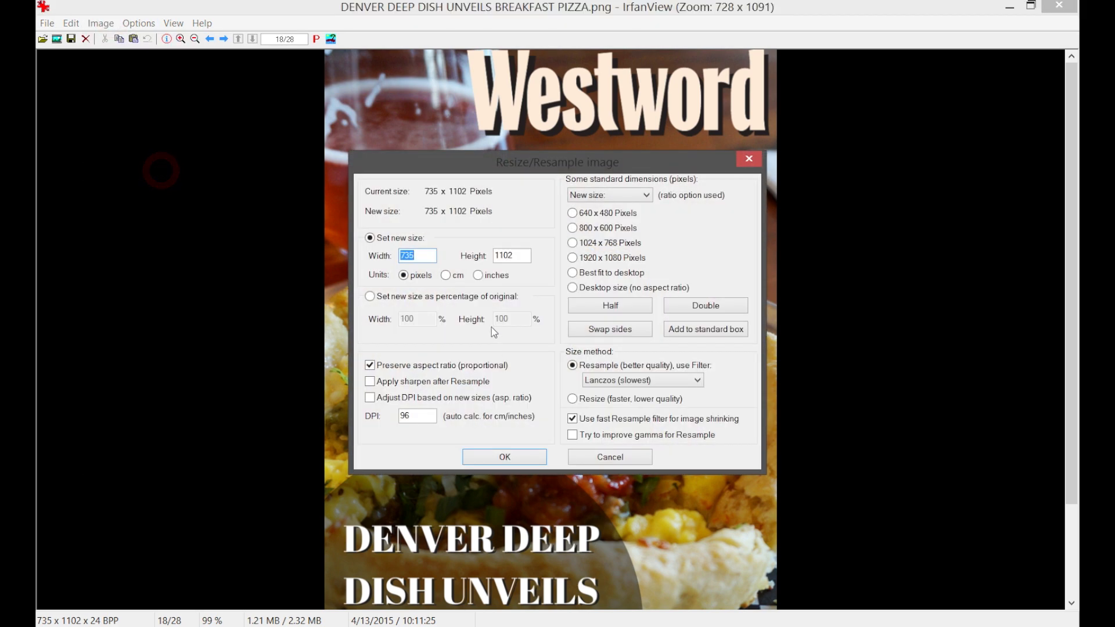
pyautogui.click(414, 299)
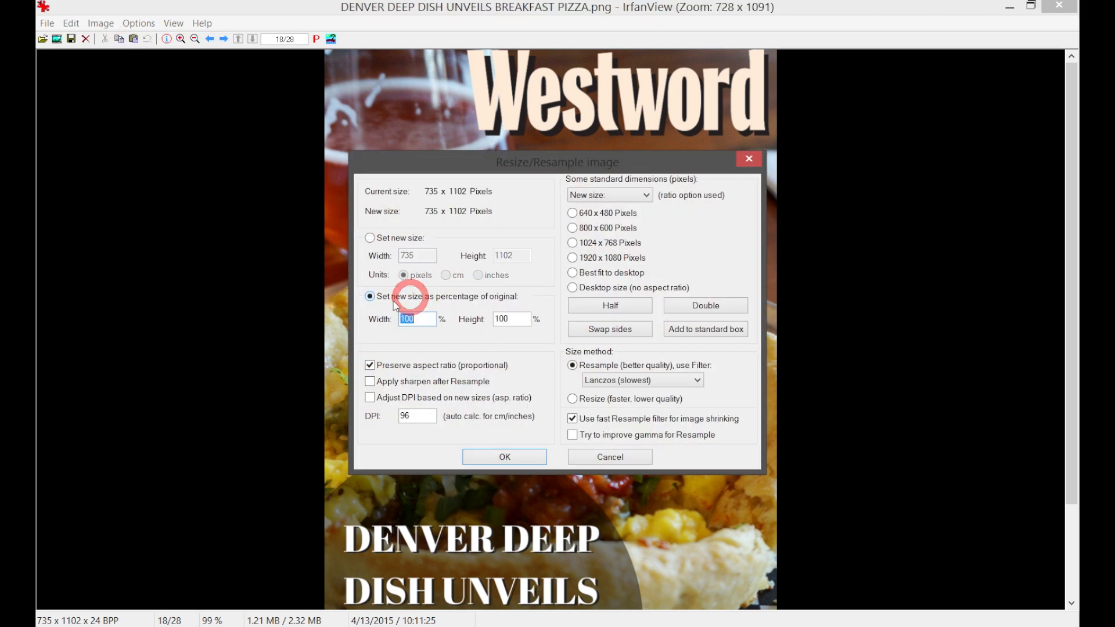
pyautogui.doubleClick(415, 319)
pyautogui.write('50')
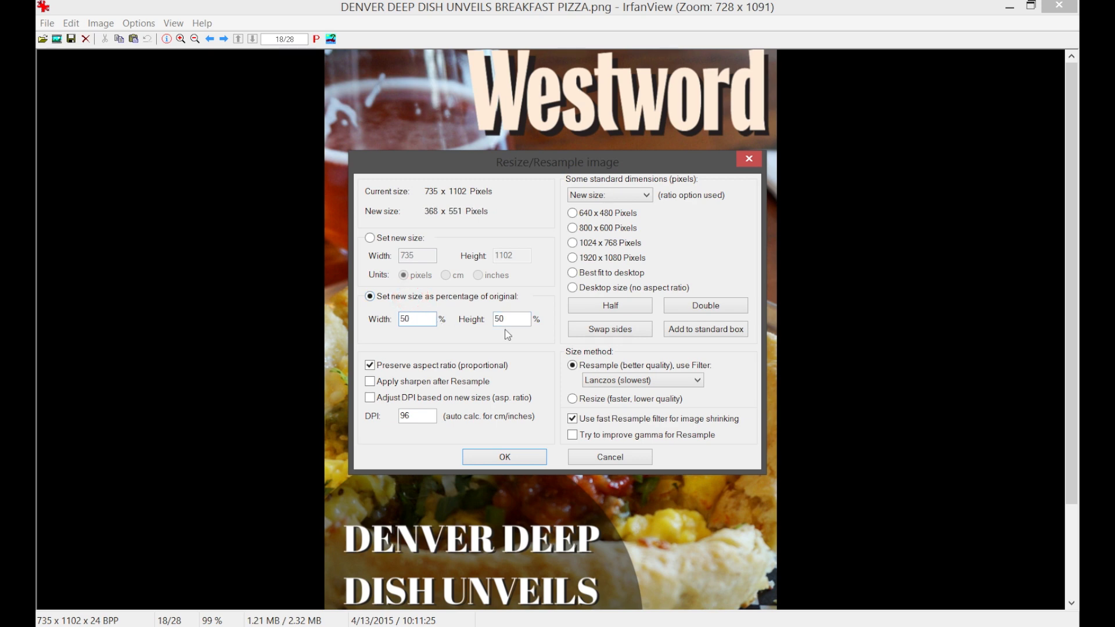
pyautogui.click(528, 459)
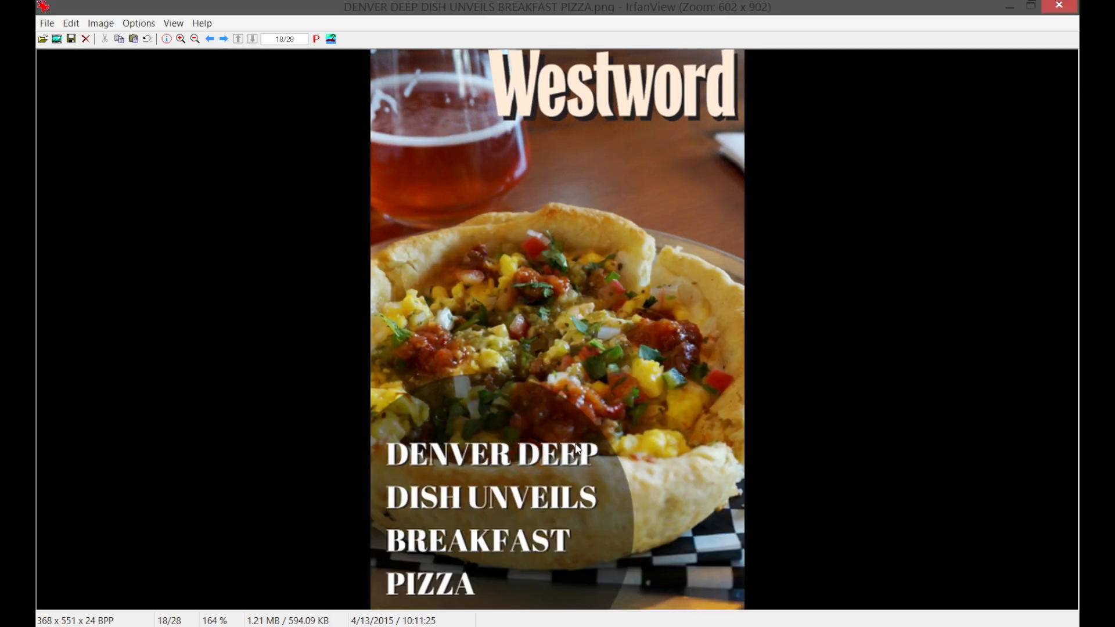
# Save the reduced graphic in the Canva folder as a JPG named Pizzza-Pin with the save quality at 100.
pyautogui.press('-')
pyautogui.press('-')
pyautogui.press('-')
pyautogui.press('-')
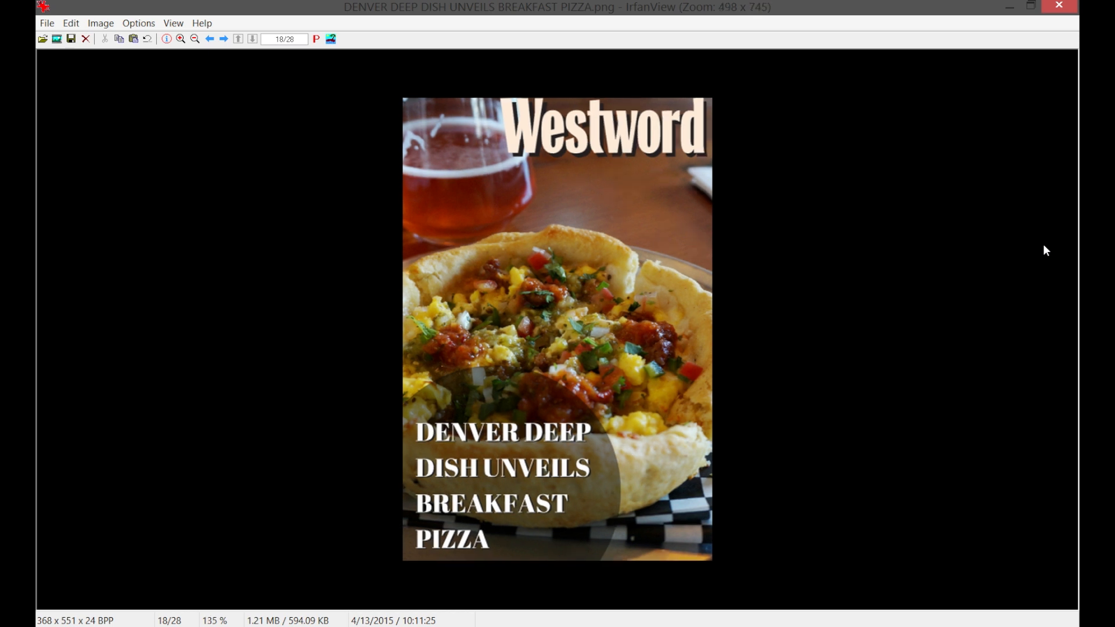
pyautogui.press('-')
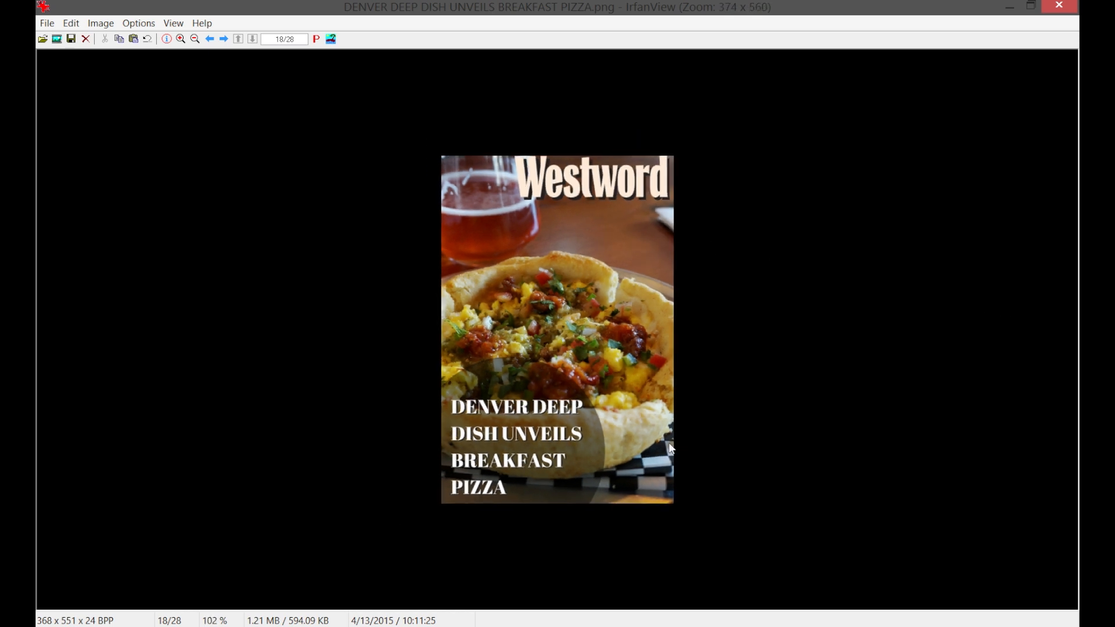
pyautogui.click(47, 23)
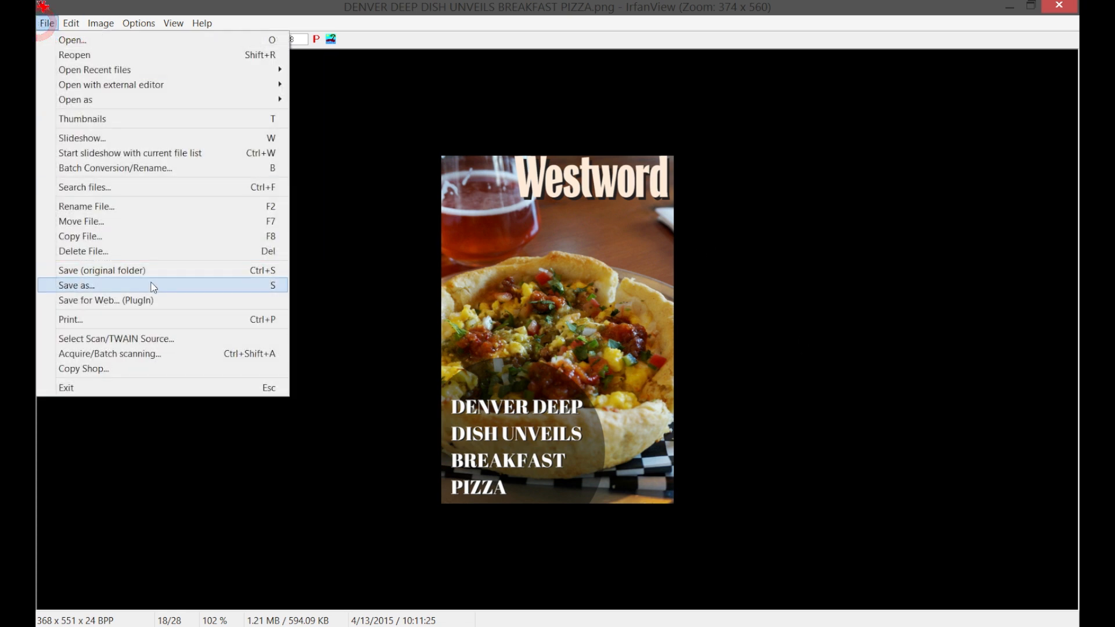
pyautogui.click(149, 285)
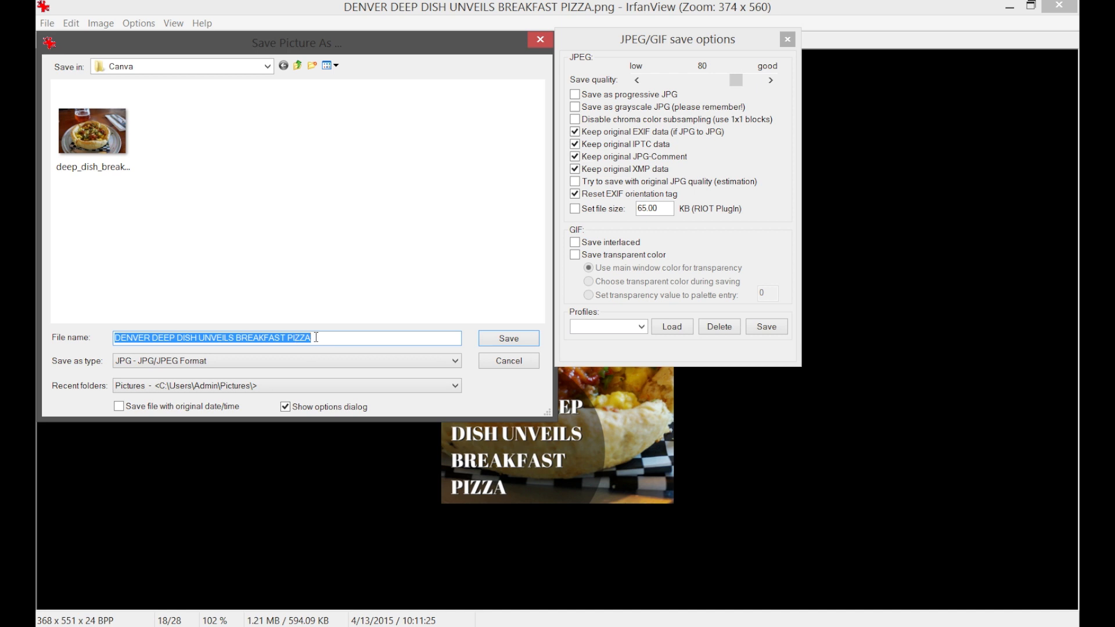
pyautogui.write('Pizzza')
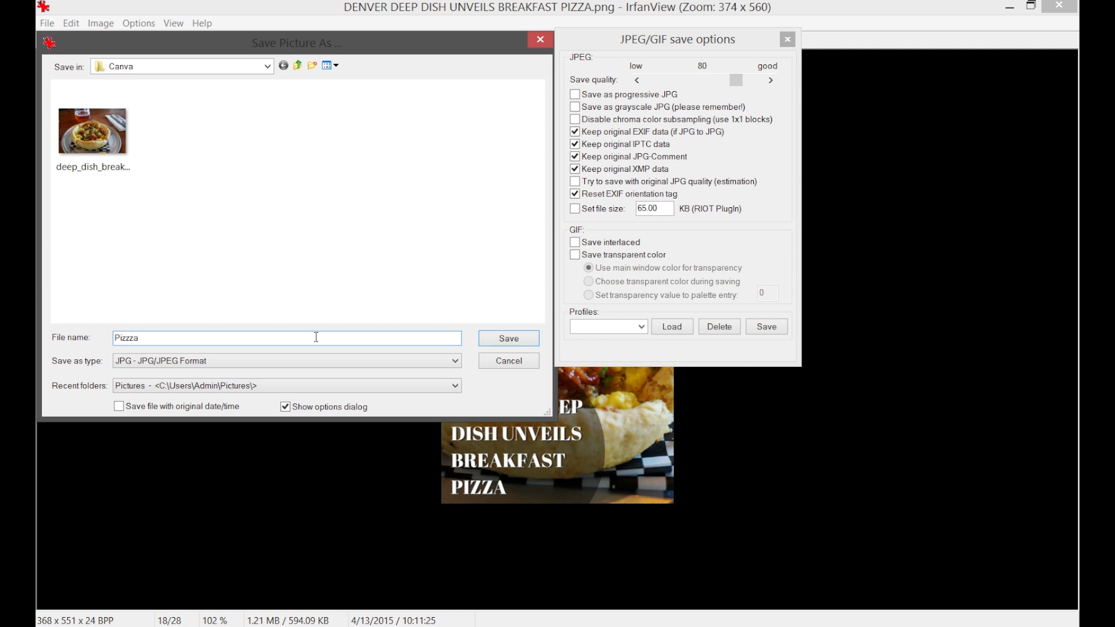
pyautogui.write('-Pin')
pyautogui.moveTo(735, 80); pyautogui.dragTo(788, 76)
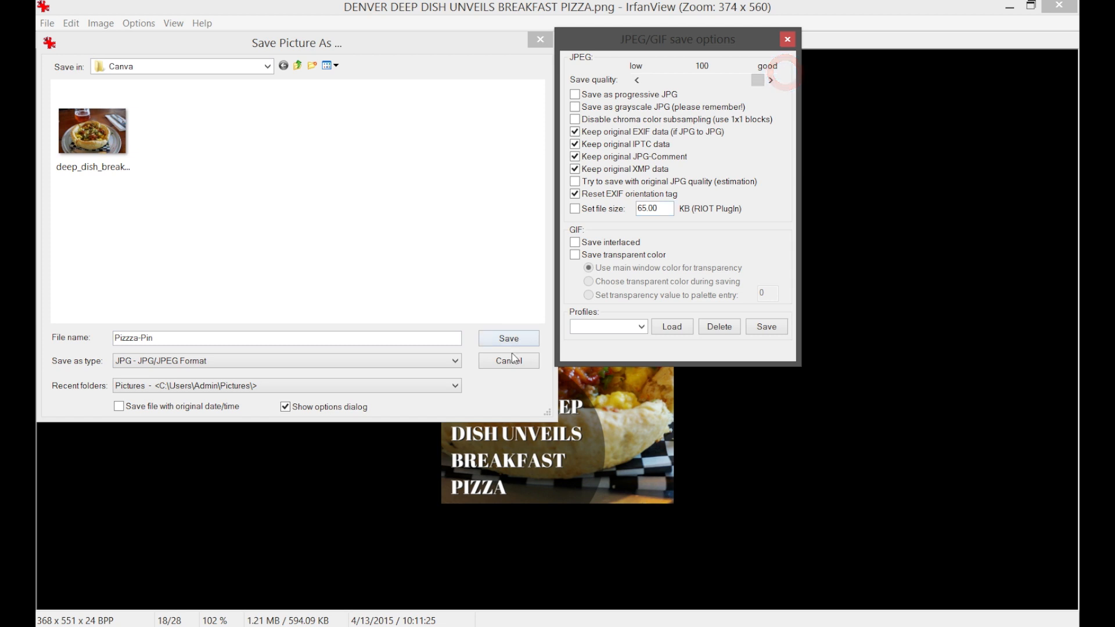
pyautogui.click(508, 338)
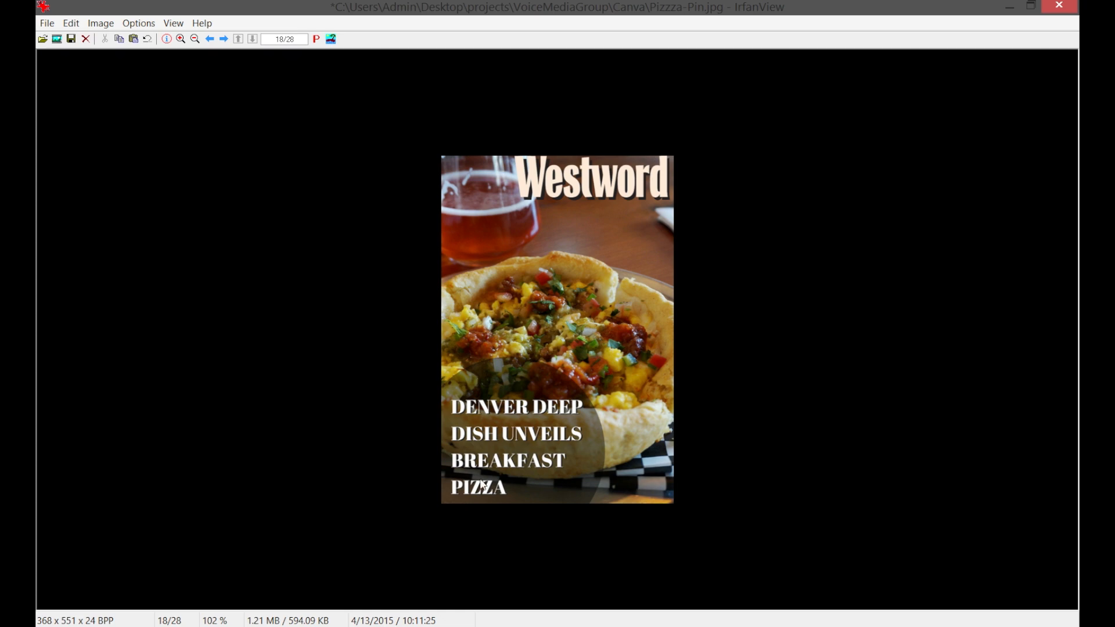
# Close the image viewer, switch to Pinterest in the browser and look through the pins in the home feed.
pyautogui.press('Escape')
pyautogui.click(447, 6)
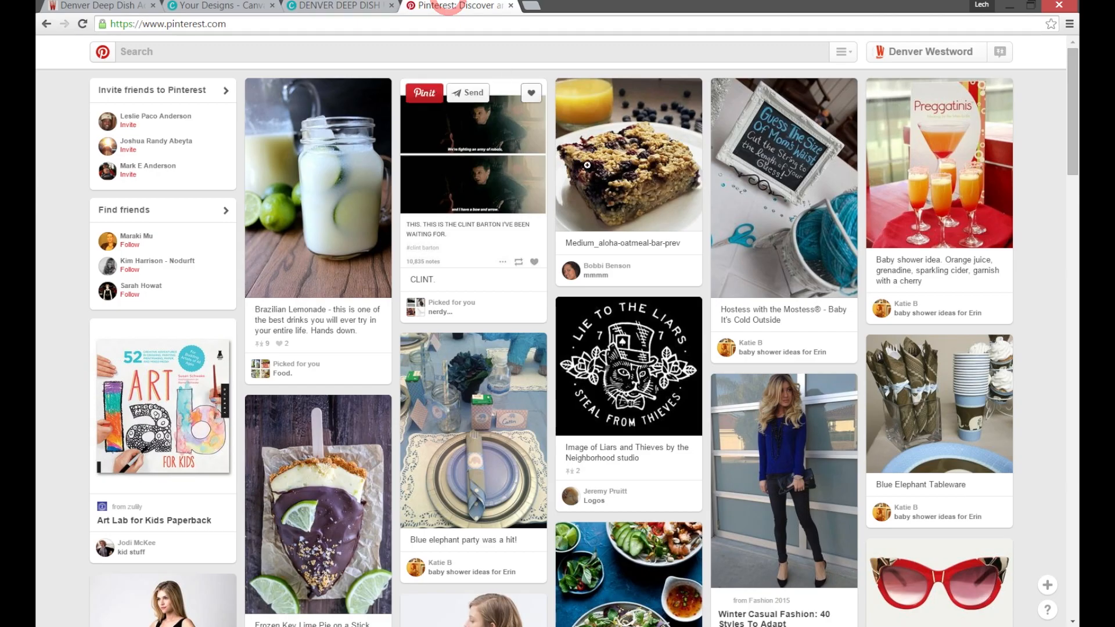
pyautogui.scroll(-6, 833, 281)
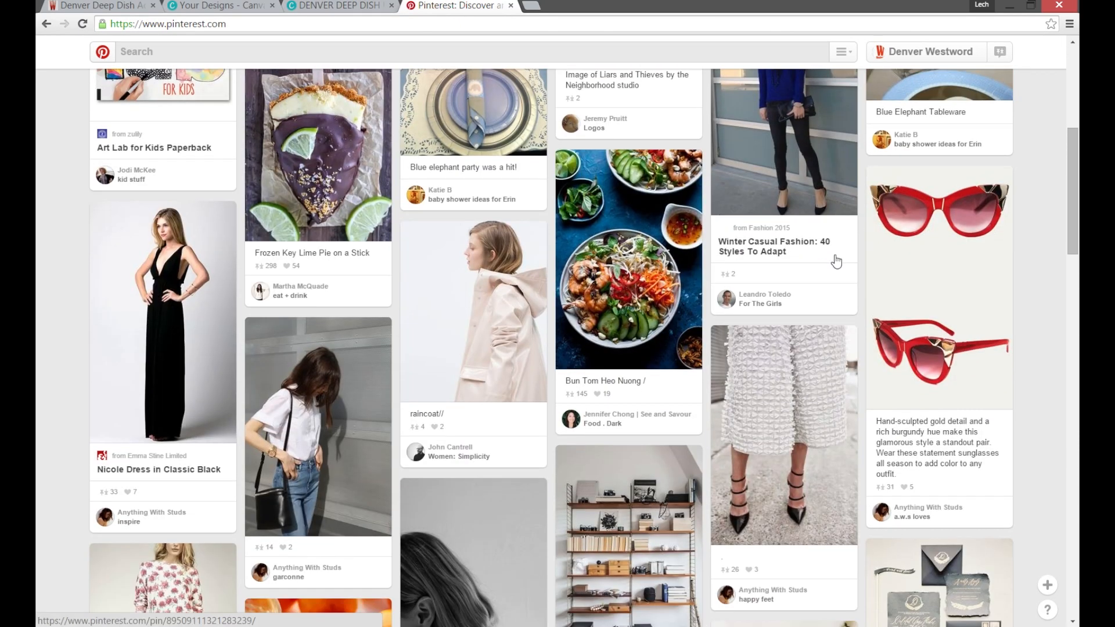
pyautogui.moveTo(122, 217)
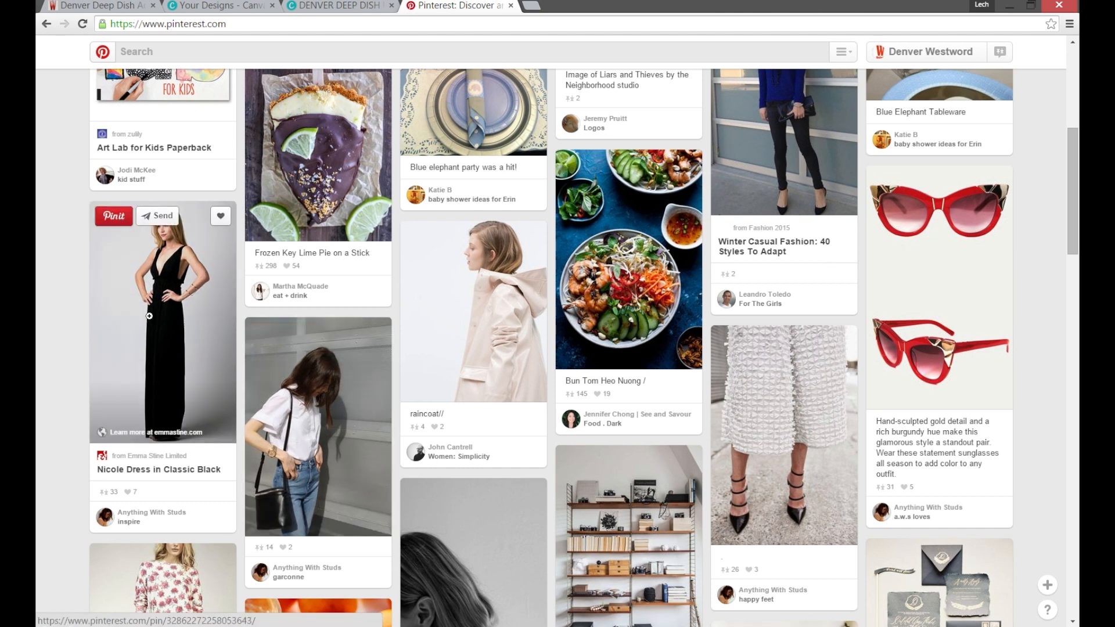
pyautogui.scroll(6, 777, 326)
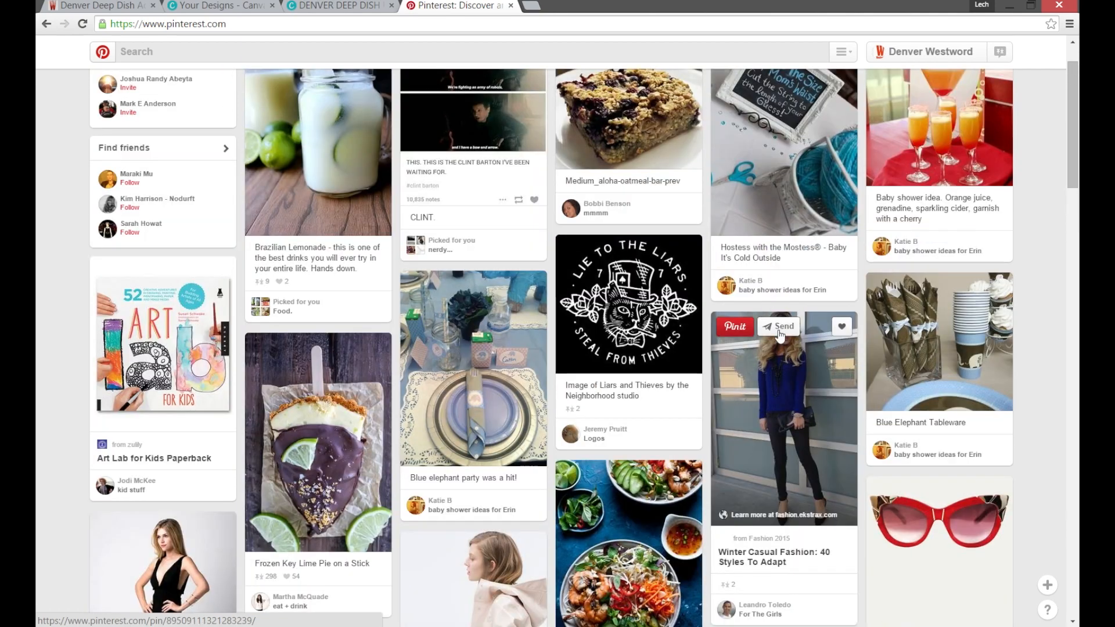
pyautogui.scroll(-15, 776, 326)
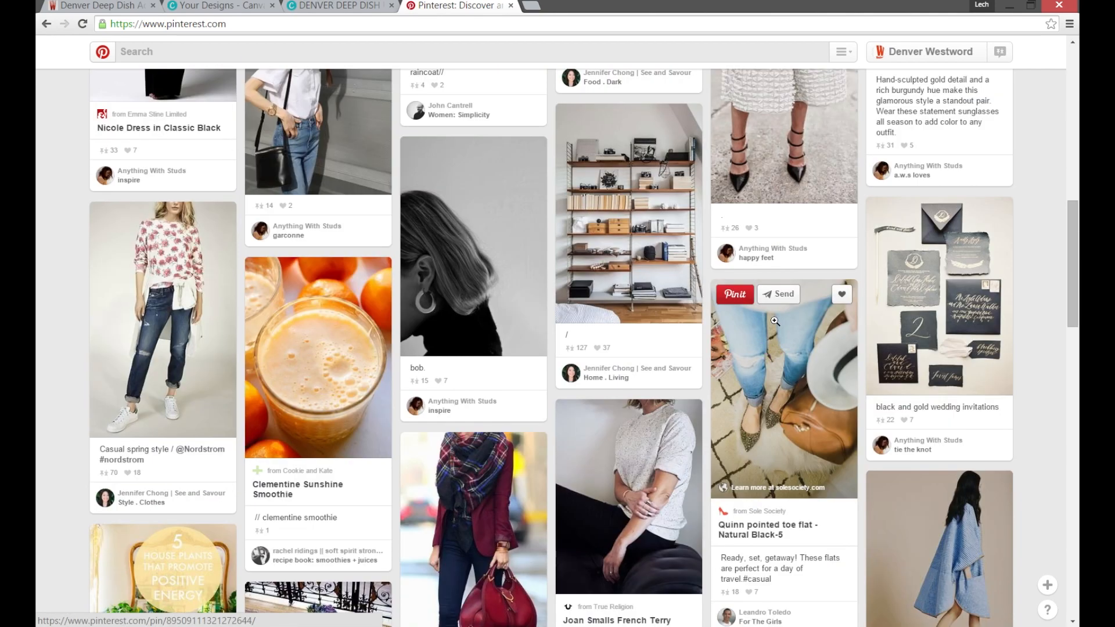
pyautogui.scroll(15, 774, 320)
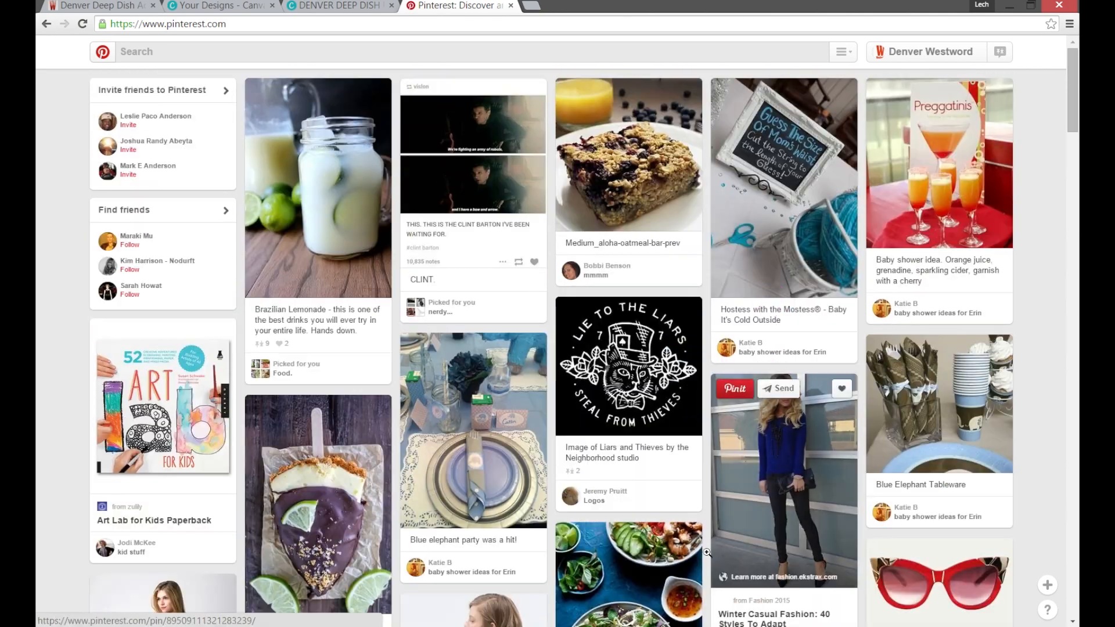
pyautogui.moveTo(801, 400)
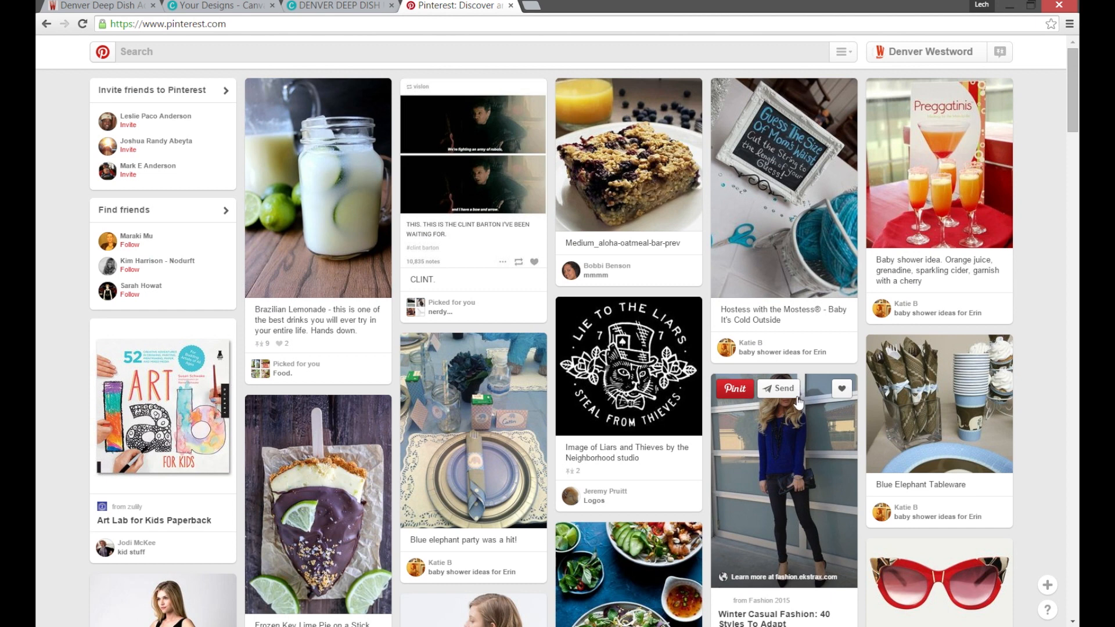